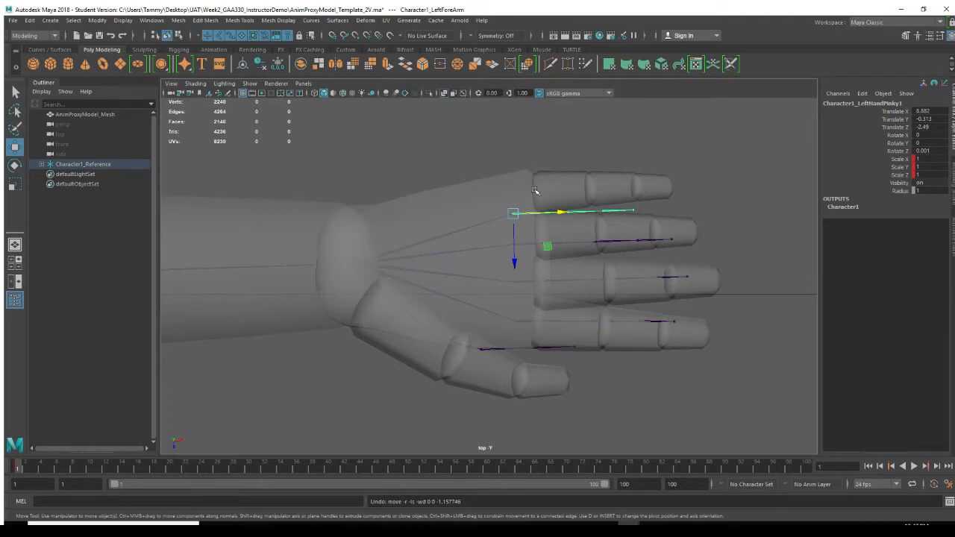
Step: Move the left pinky's base joint to about 9.99 in X and -3.70 in Z, and slide its second joint to the first knuckle crease
drag(514, 261, 520, 237)
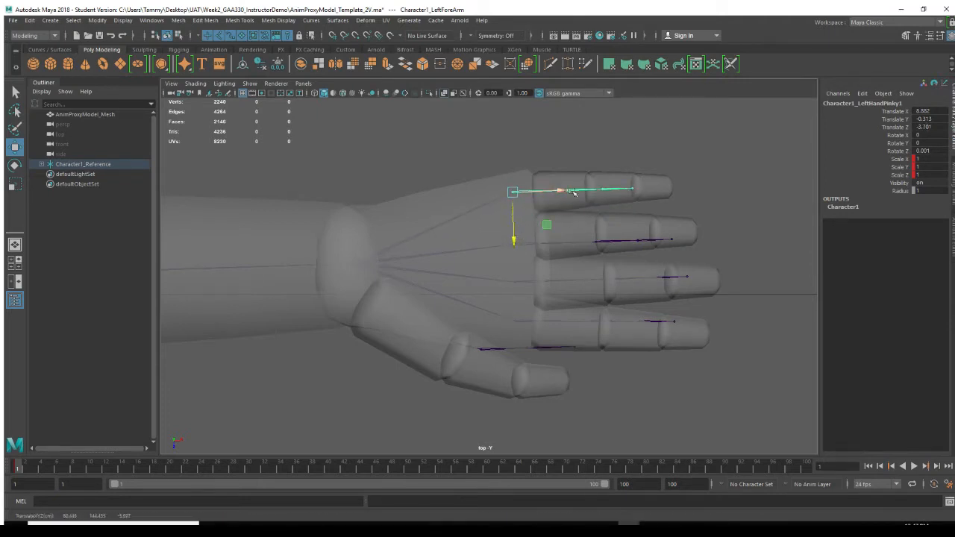
drag(564, 191, 585, 191)
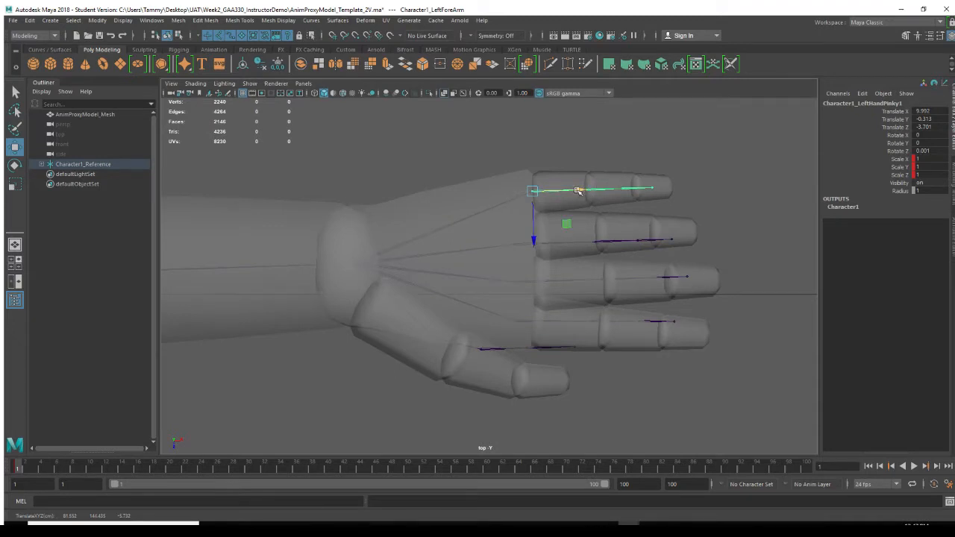
drag(586, 188, 639, 188)
key(Down)
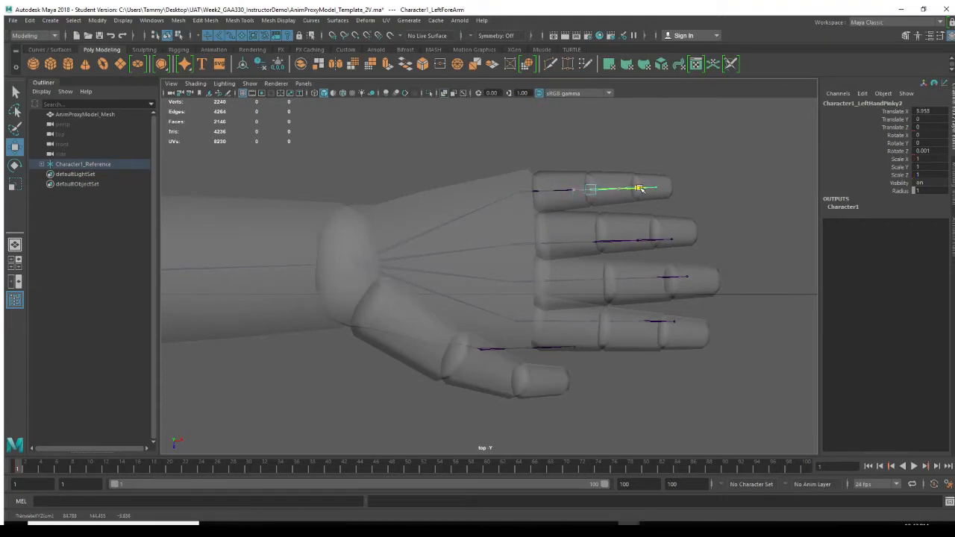
Step: Slide the pinky's third joint to about 2.50 and its tip joint to about 2.25 in Translate X, matching the mesh
key(Down)
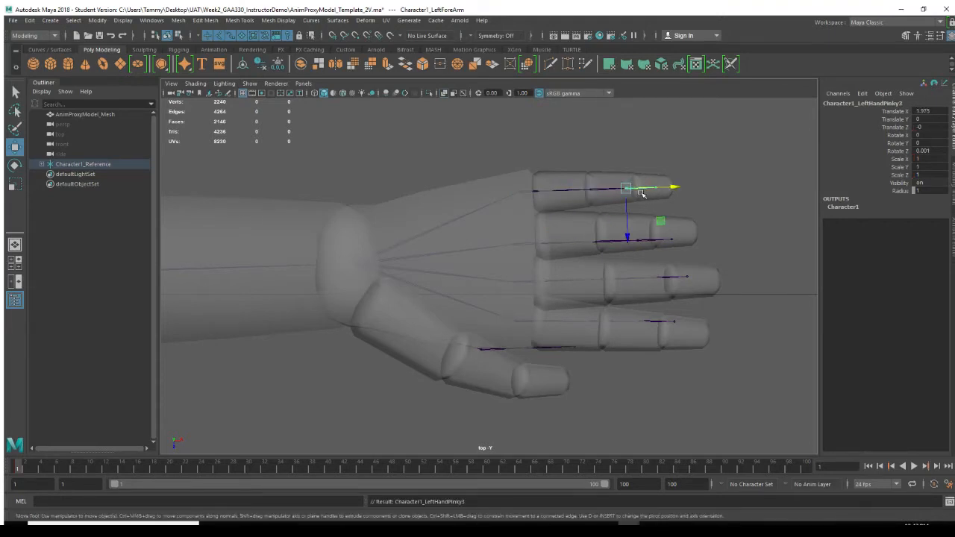
drag(674, 189, 685, 186)
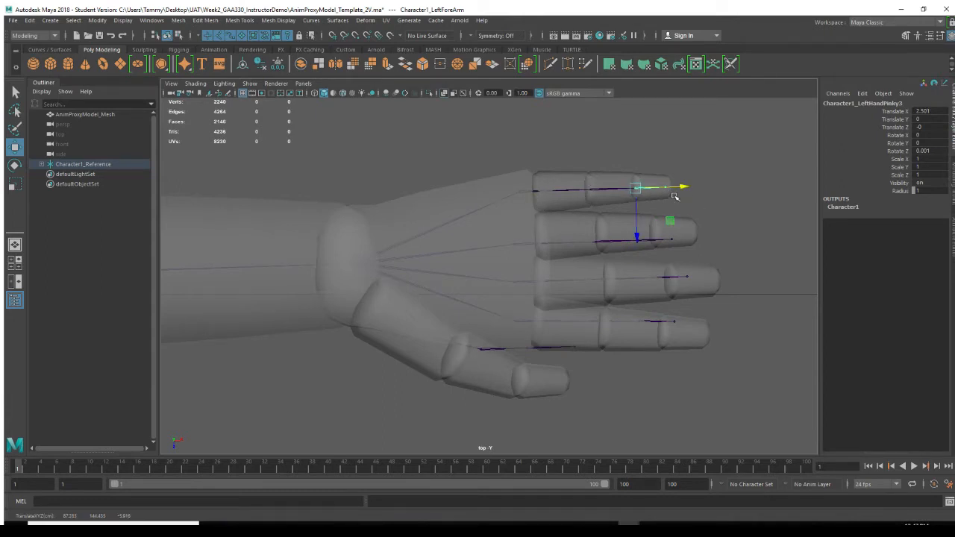
key(Down)
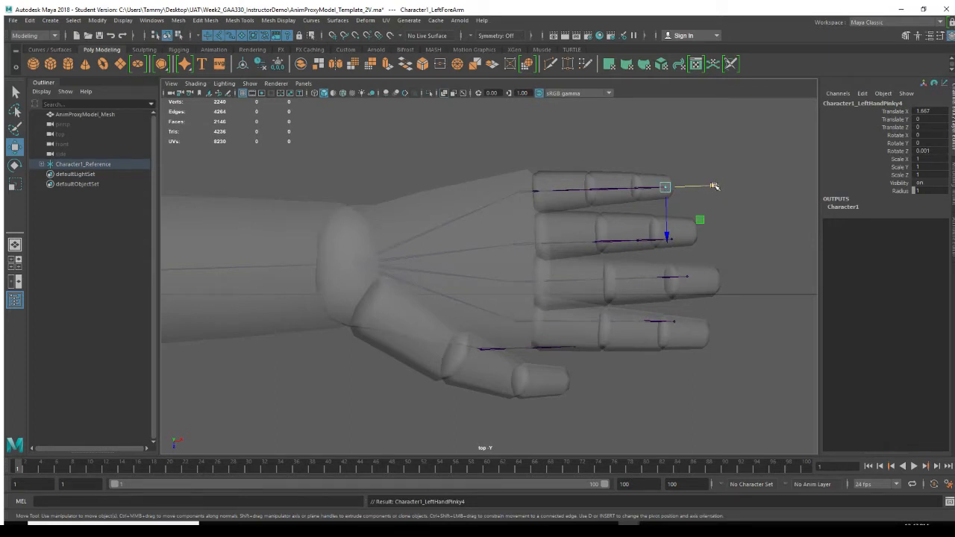
drag(714, 186, 724, 186)
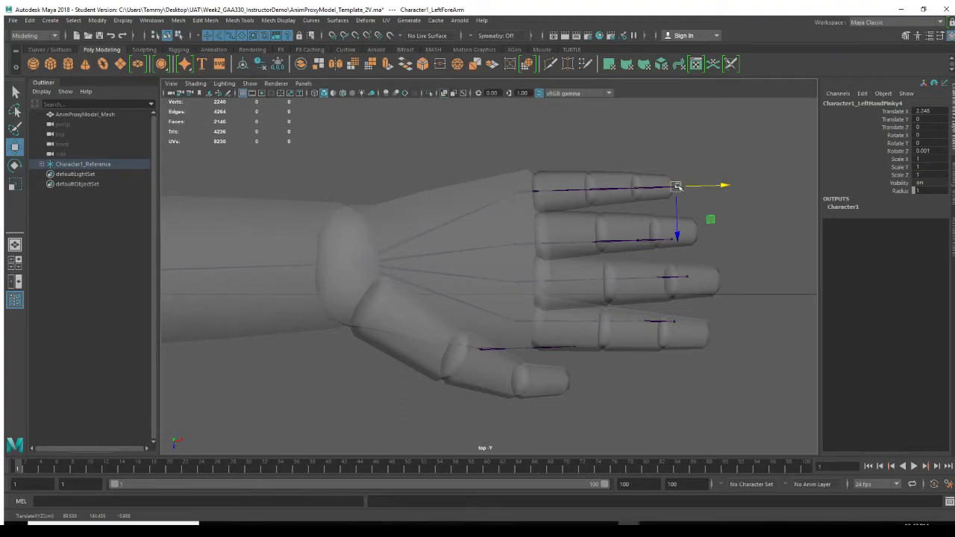
Step: Center the ring finger's joint chain in its mesh and slide the second, third and tip joints to the creases and fingertip
click(524, 245)
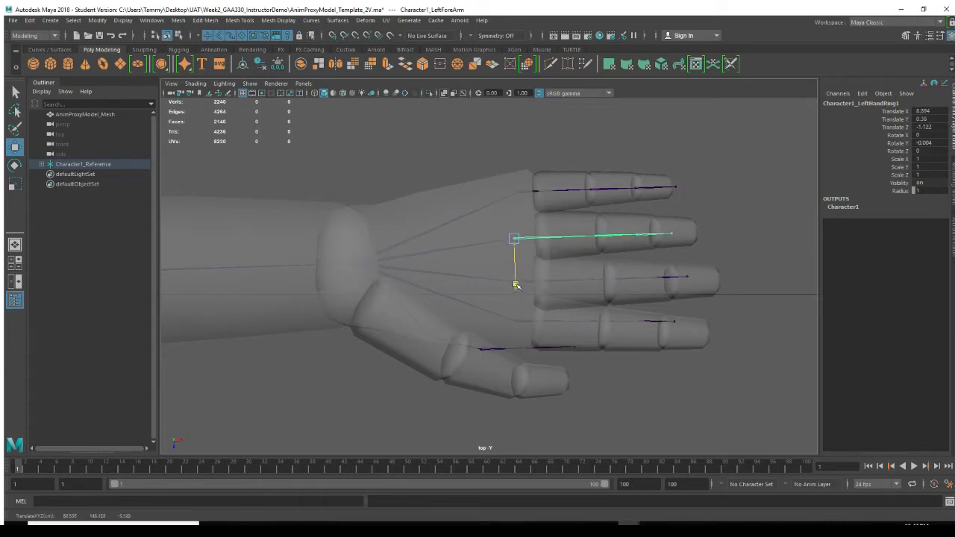
click(622, 239)
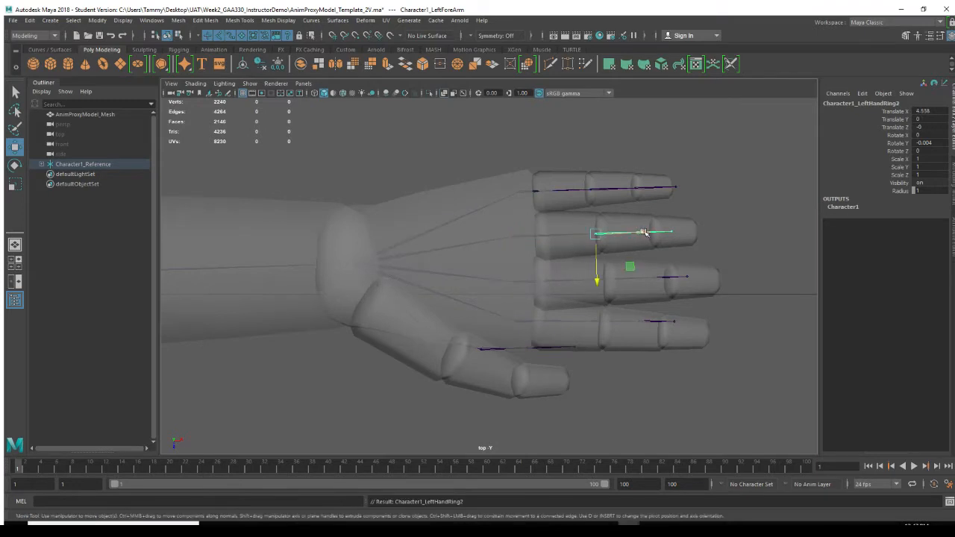
click(655, 235)
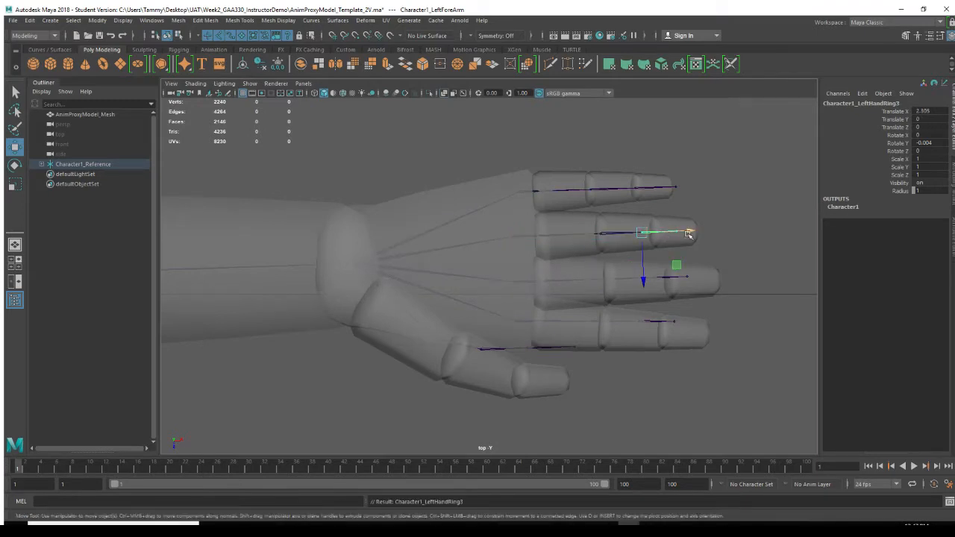
click(687, 231)
drag(716, 234, 732, 232)
Step: Slide the middle finger's joints outward along the finger to line up with its knuckle creases and fingertip
click(549, 281)
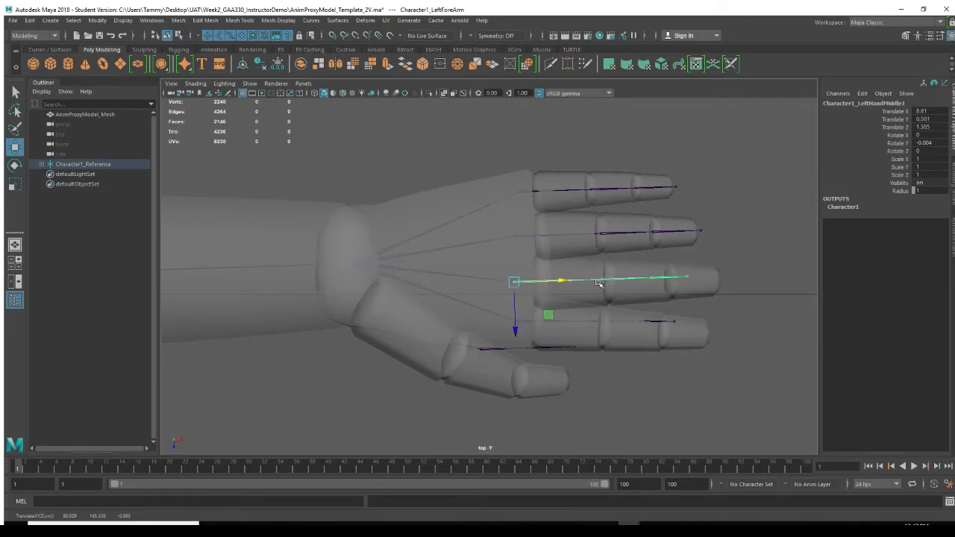
click(605, 280)
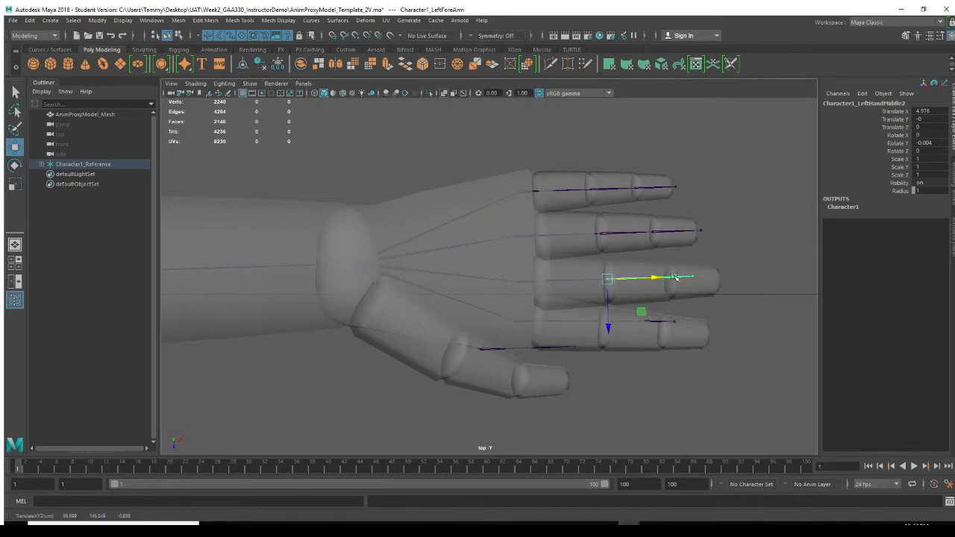
click(655, 278)
drag(710, 281, 720, 278)
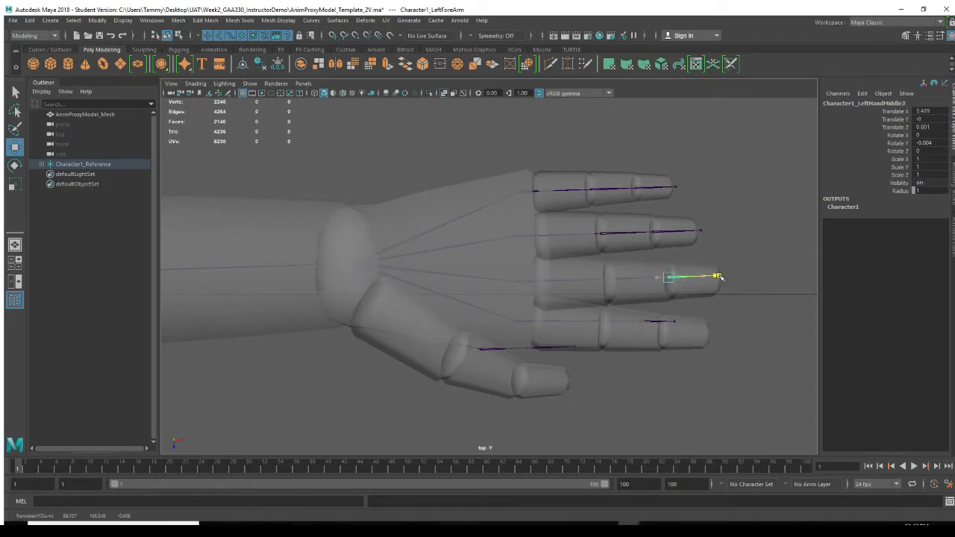
click(721, 276)
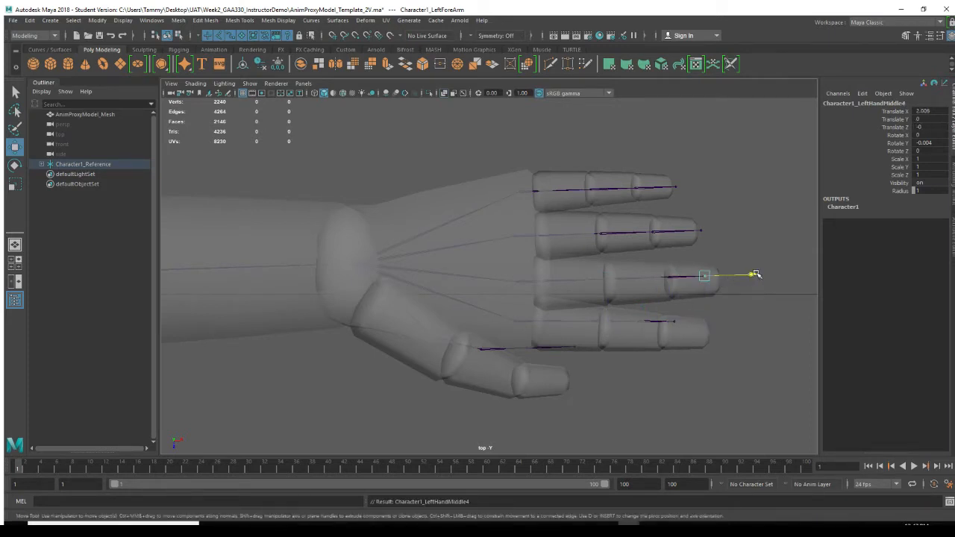
Step: Set the middle finger's base joint to about 9.01 in Translate X and rotate it to about -1.08 in Y to center the chain
click(556, 280)
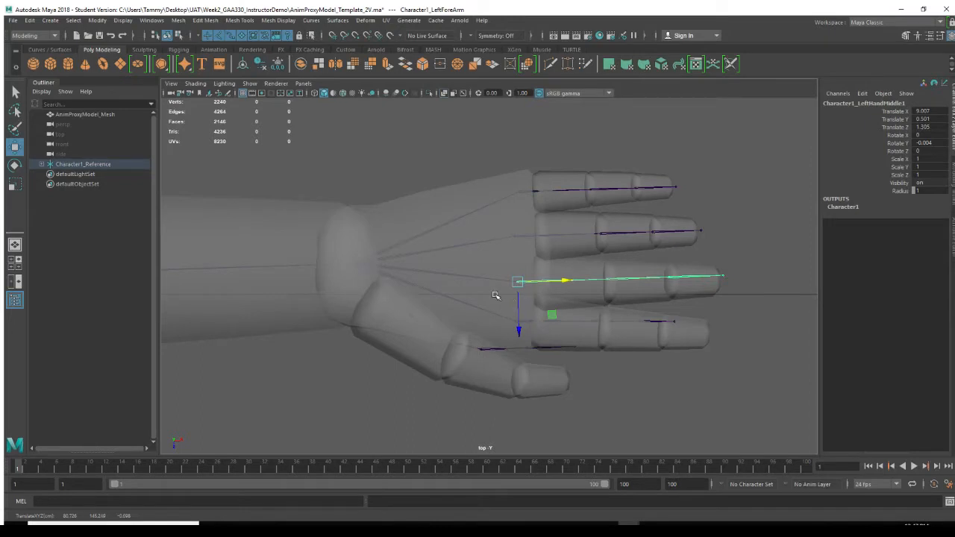
key(e)
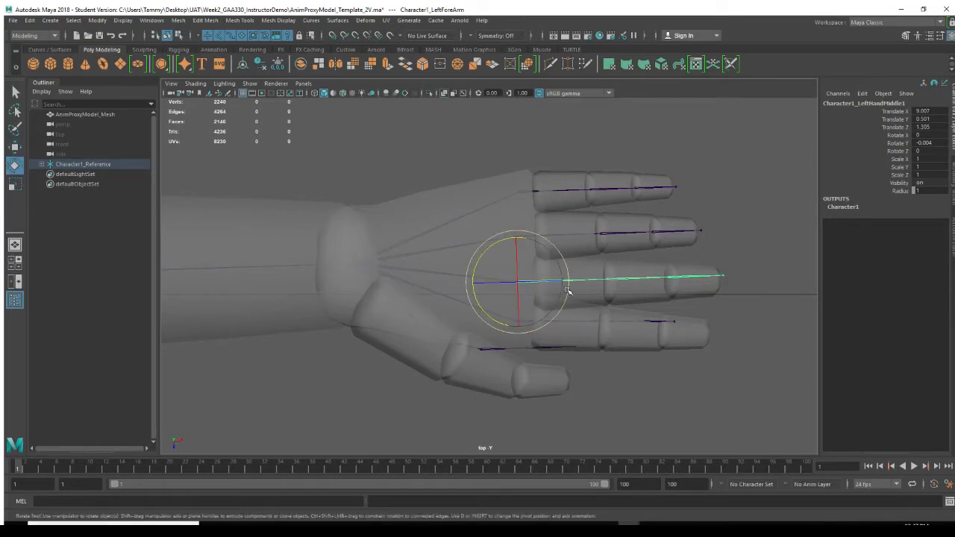
drag(494, 321, 495, 324)
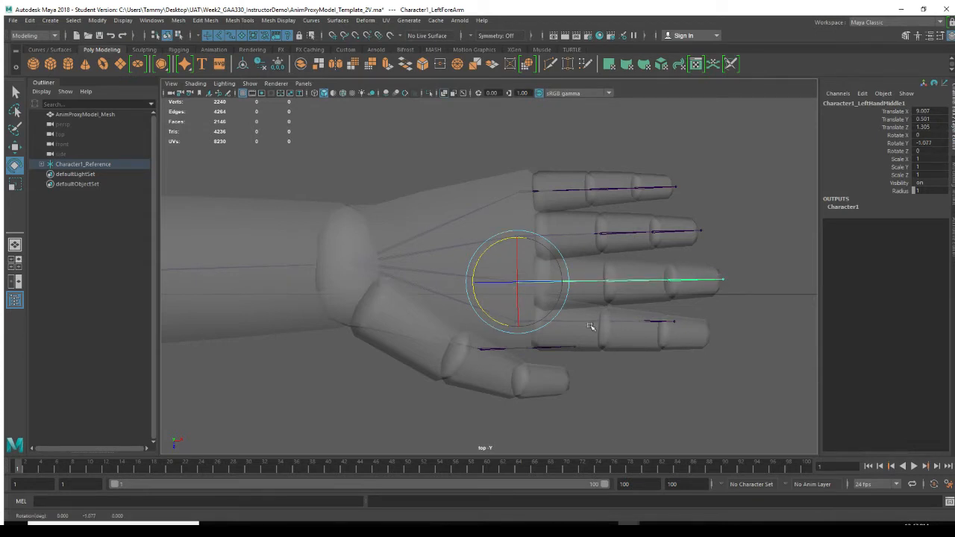
Step: Slide the index finger's second joint out to about 5.00 in Translate X, at the first knuckle crease
click(586, 322)
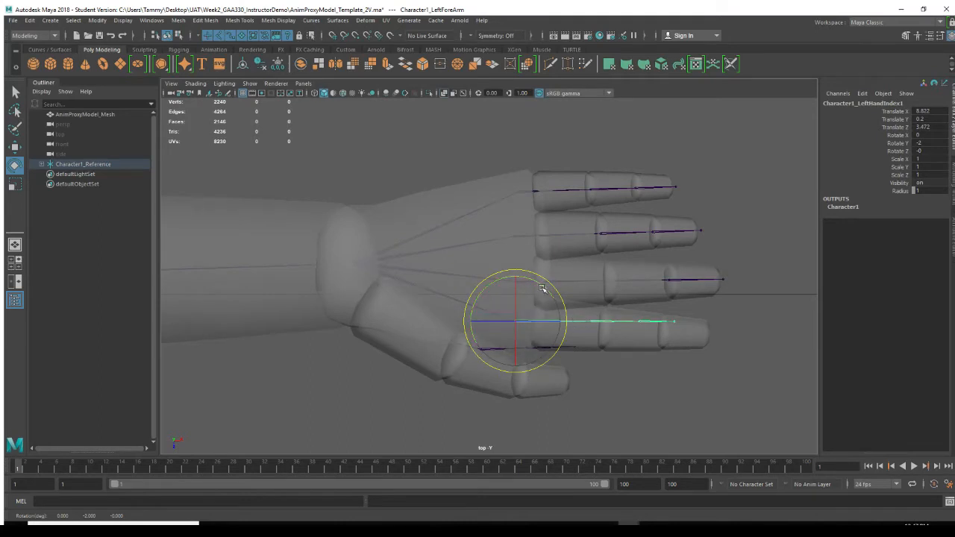
drag(542, 287, 548, 286)
key(ctrl+z)
key(Down)
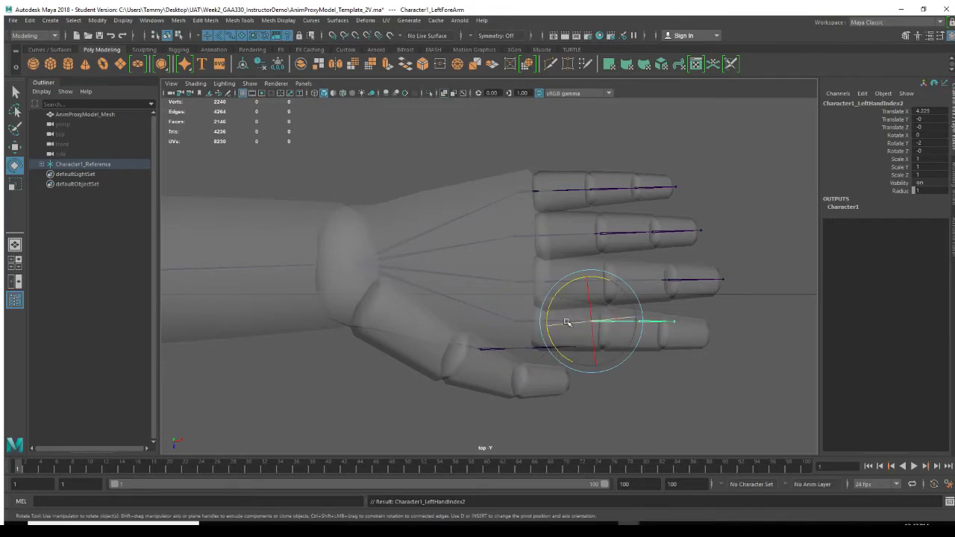
key(w)
drag(642, 322, 655, 324)
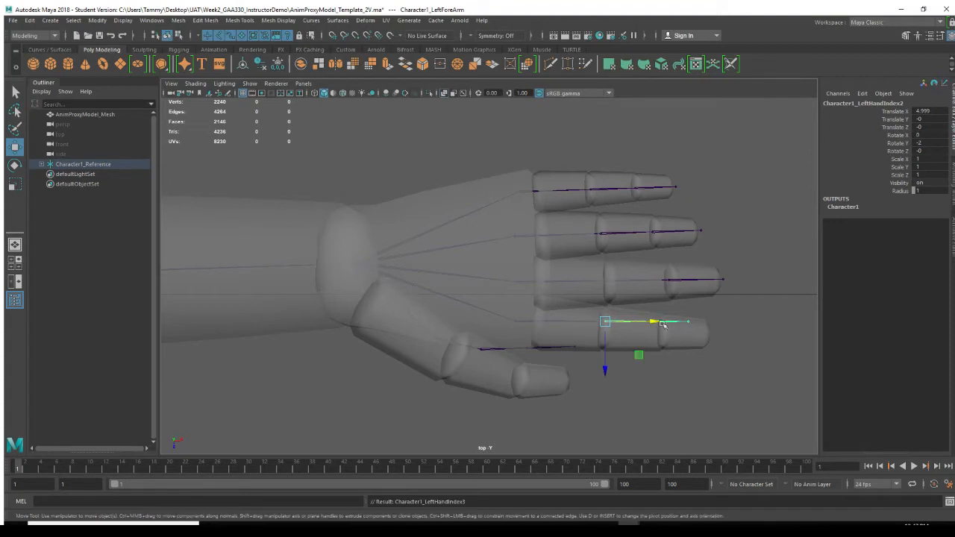
Step: Move the index finger's third joint to its last knuckle crease and extend the tip joint to the fingertip
click(654, 323)
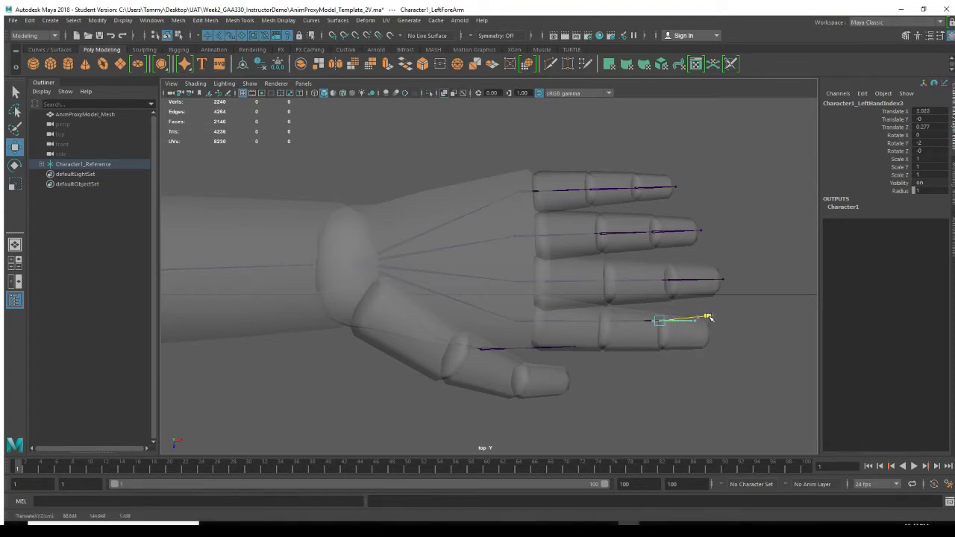
click(701, 319)
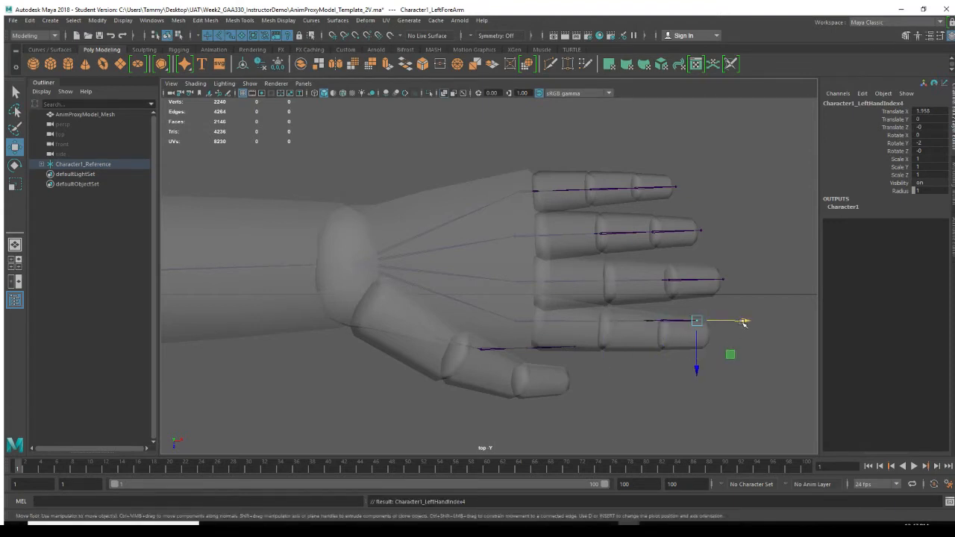
drag(745, 321, 758, 325)
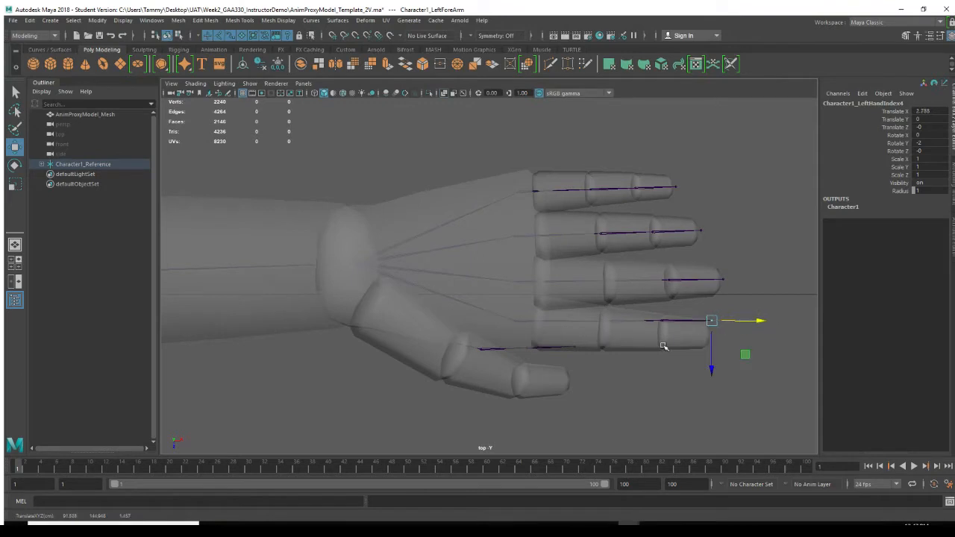
Step: Rotate the index finger's base joint to about -5.37 in Y so the chain runs along the finger mesh
click(545, 321)
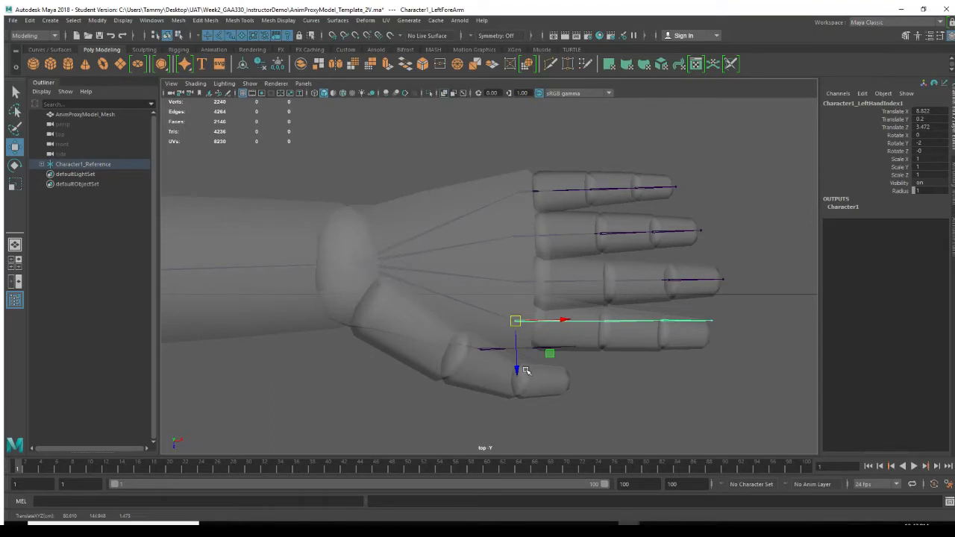
key(e)
drag(533, 279, 533, 284)
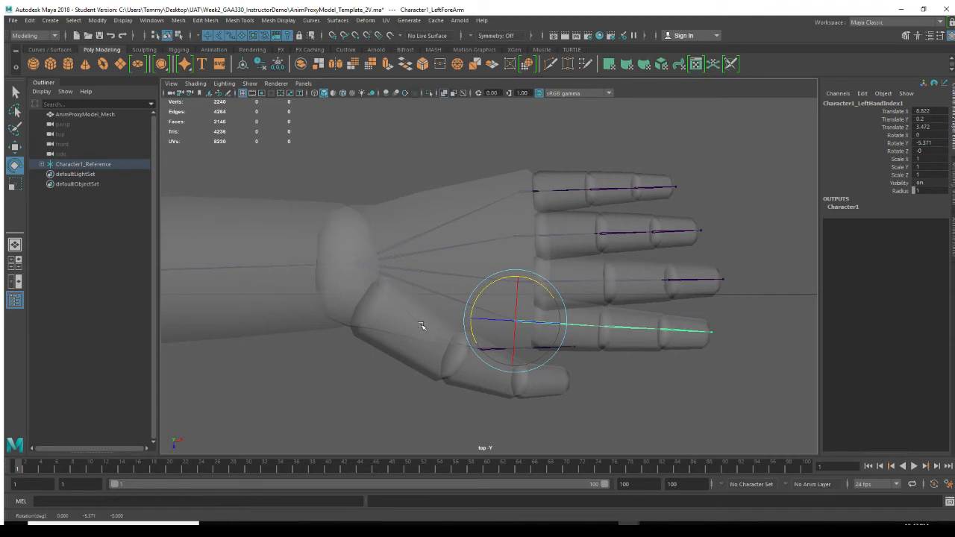
Step: Move the thumb's base joint toward the wrist to about 2.05 in Translate X and 3.46 in Translate Z
key(Up)
click(450, 345)
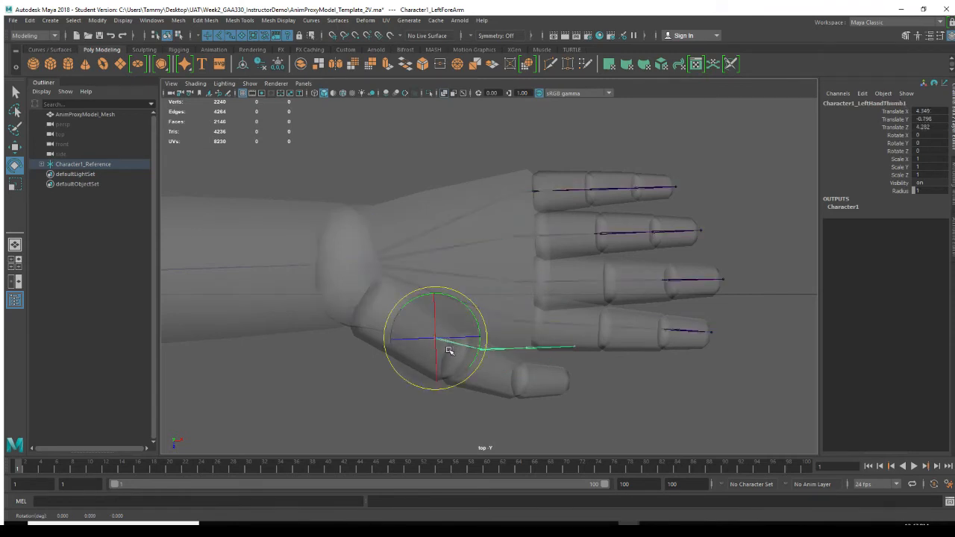
key(w)
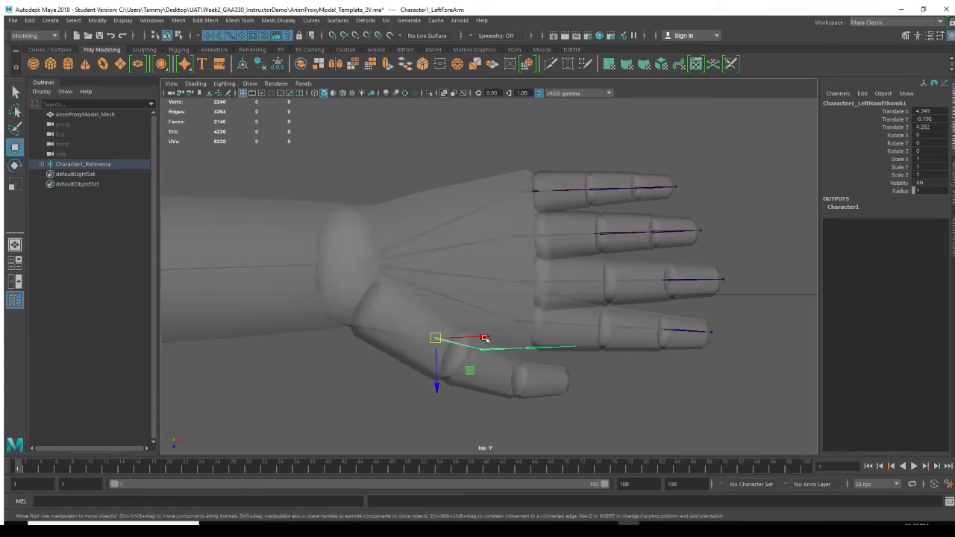
drag(490, 341, 449, 341)
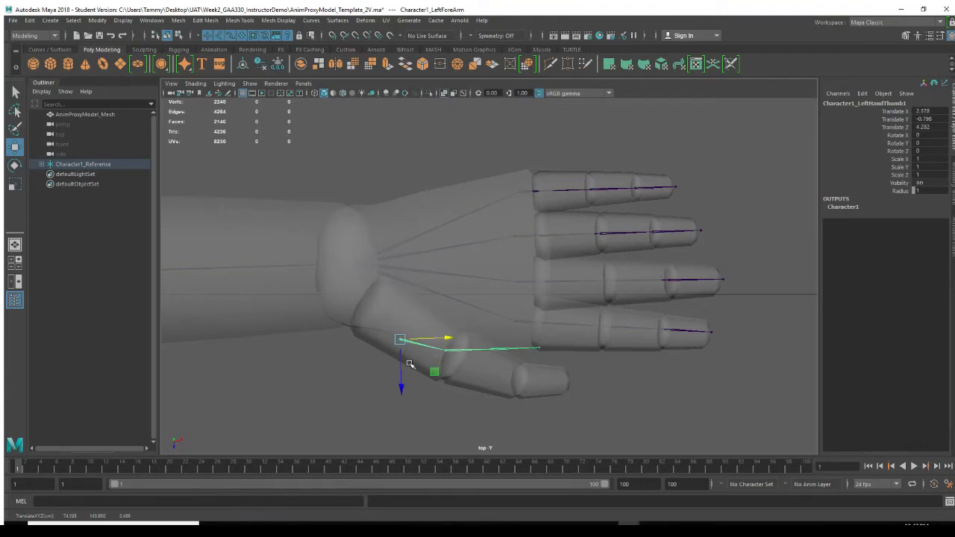
drag(401, 391, 402, 375)
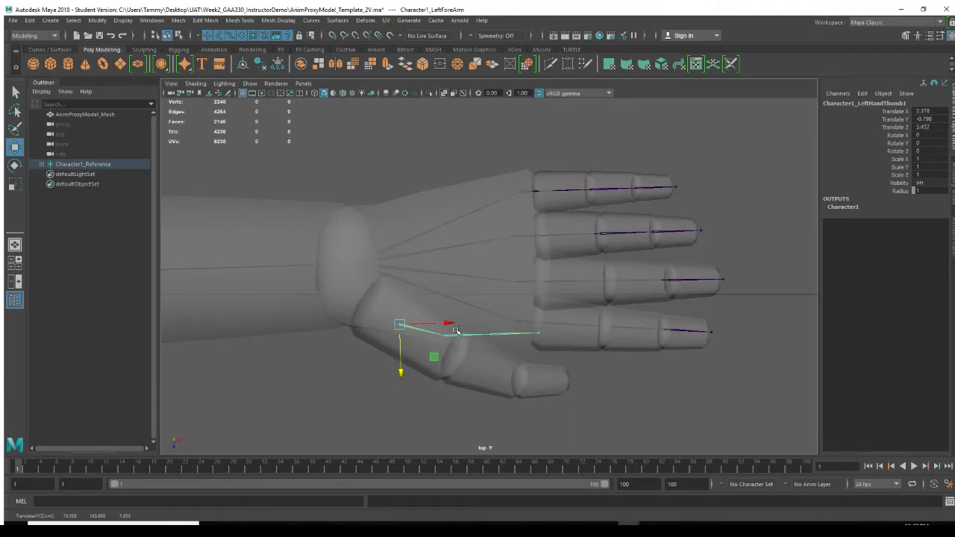
drag(448, 325, 442, 326)
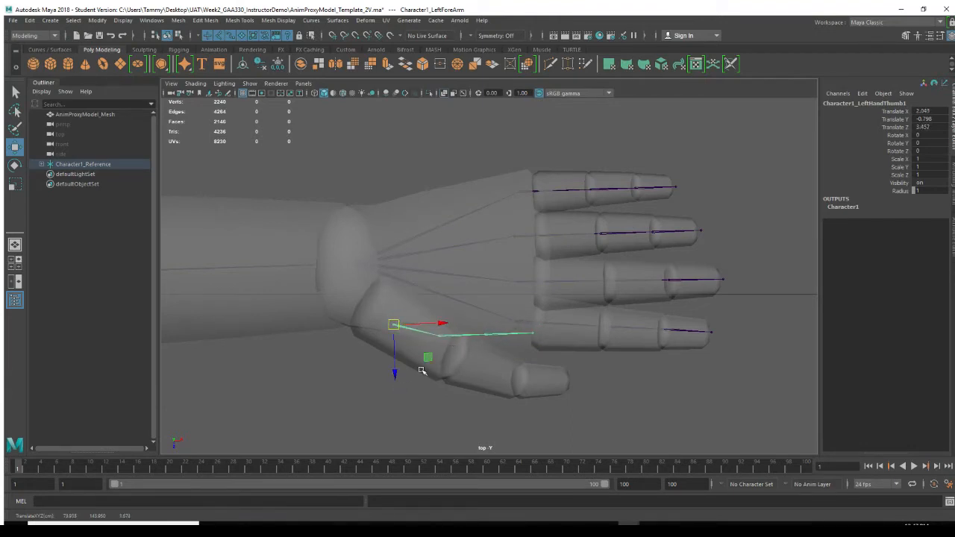
Step: Move the thumb's second joint to the first thumb crease, at about 1.99 in Translate Z, and shift it slightly outward in X
key(Down)
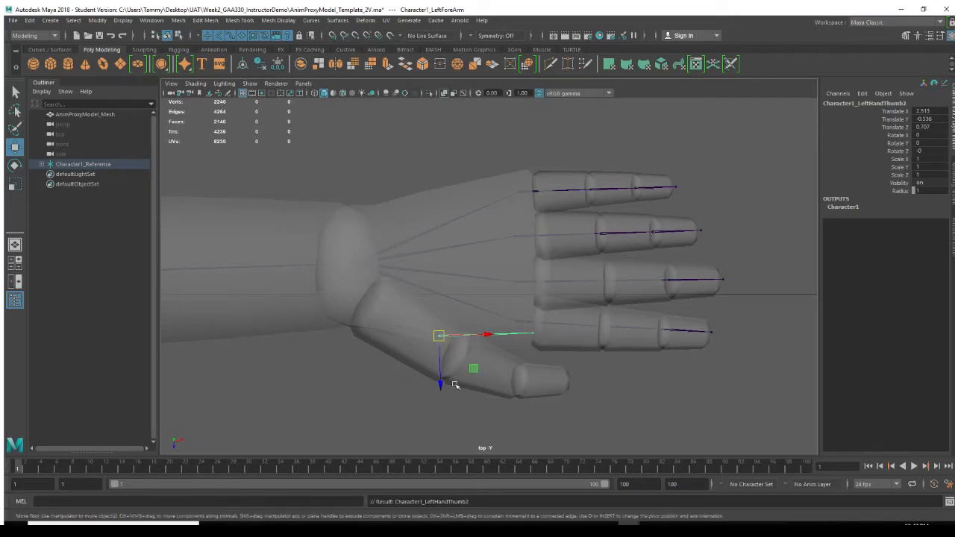
drag(452, 383, 450, 400)
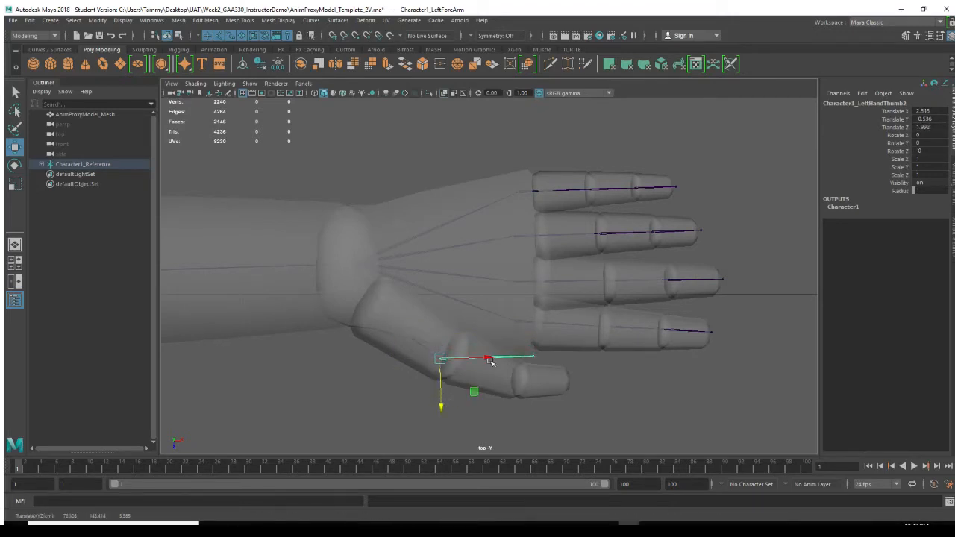
drag(488, 363, 500, 360)
Step: Move the thumb's third joint to the last crease, at about 1.19 in Translate Z and farther out in X, and select the tip joint
key(Down)
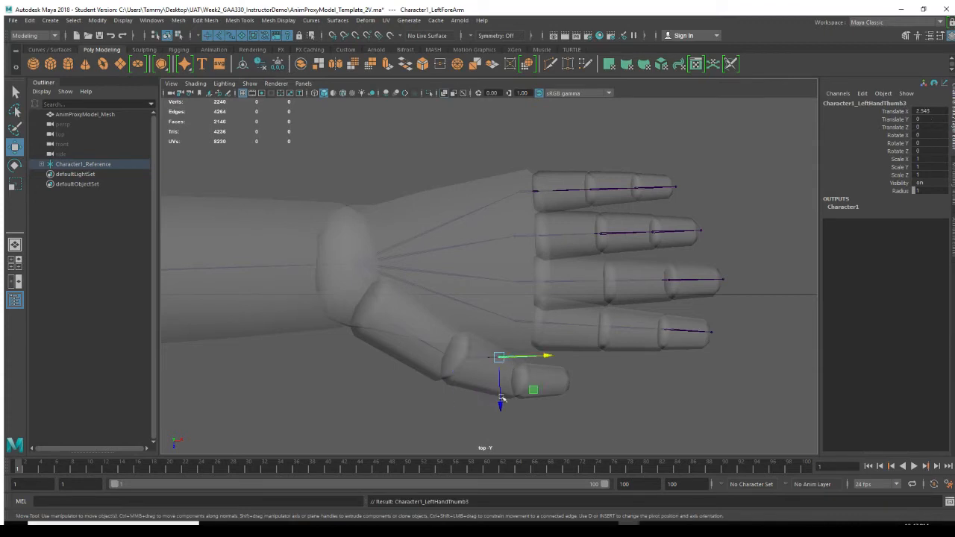
drag(493, 409, 516, 425)
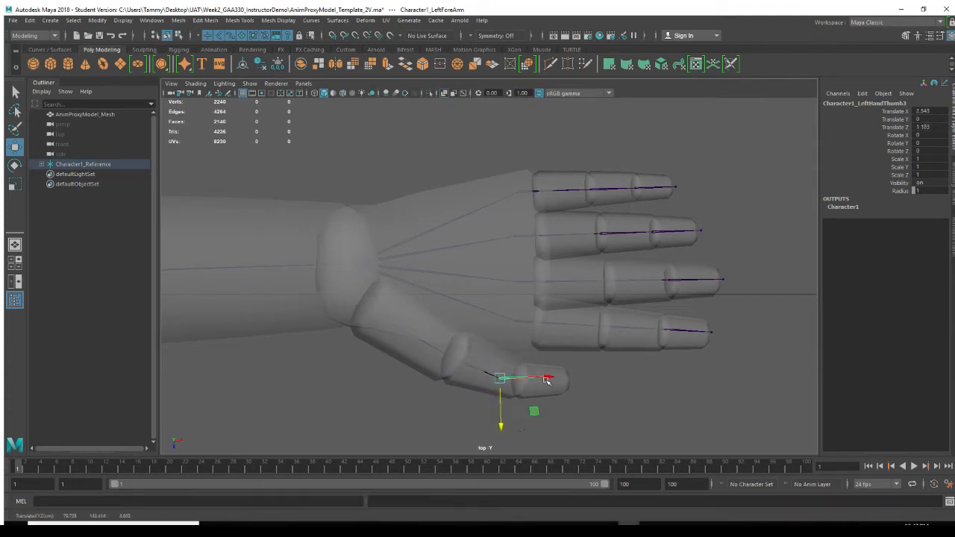
drag(548, 382, 571, 384)
key(Down)
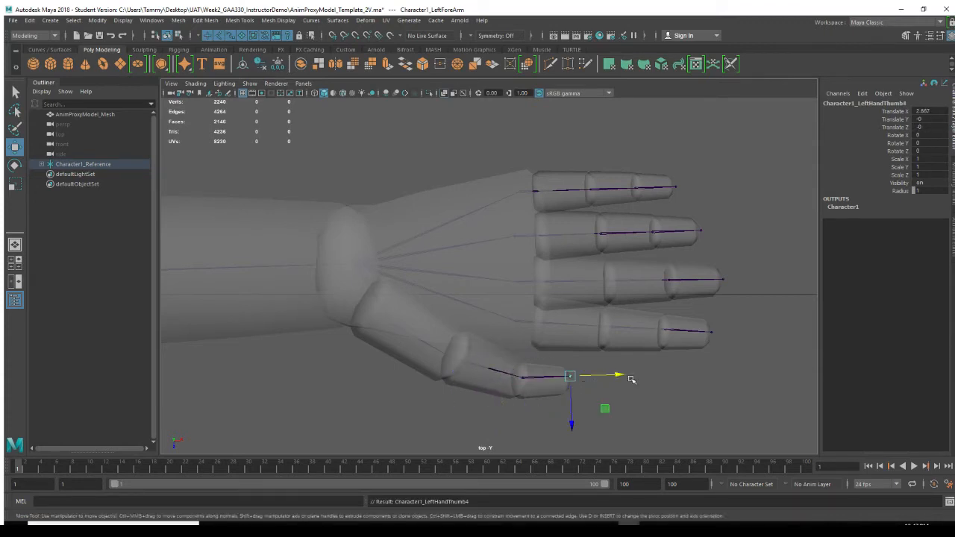
Step: Move the thumb's tip joint to about 0.28 in Translate Z and select the thumb's base joint
drag(567, 421, 572, 428)
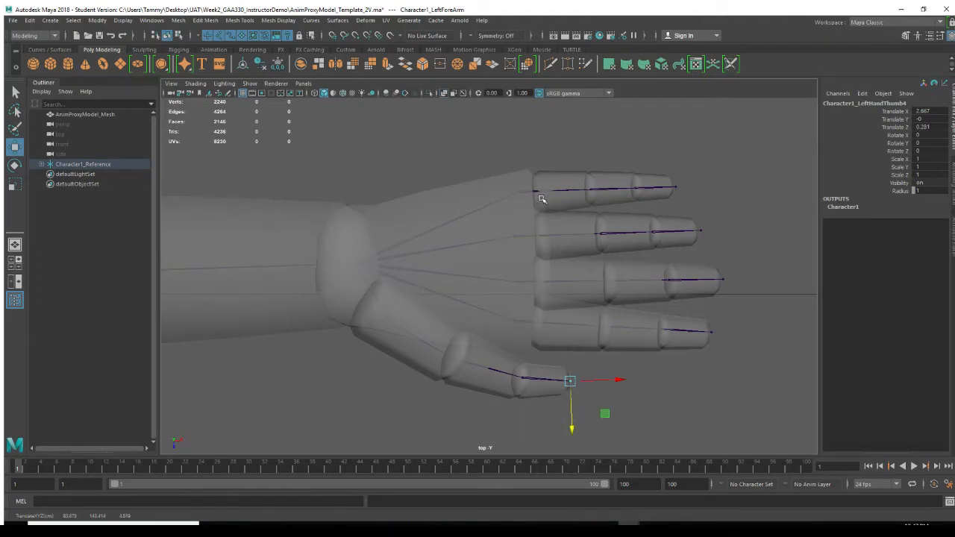
click(433, 348)
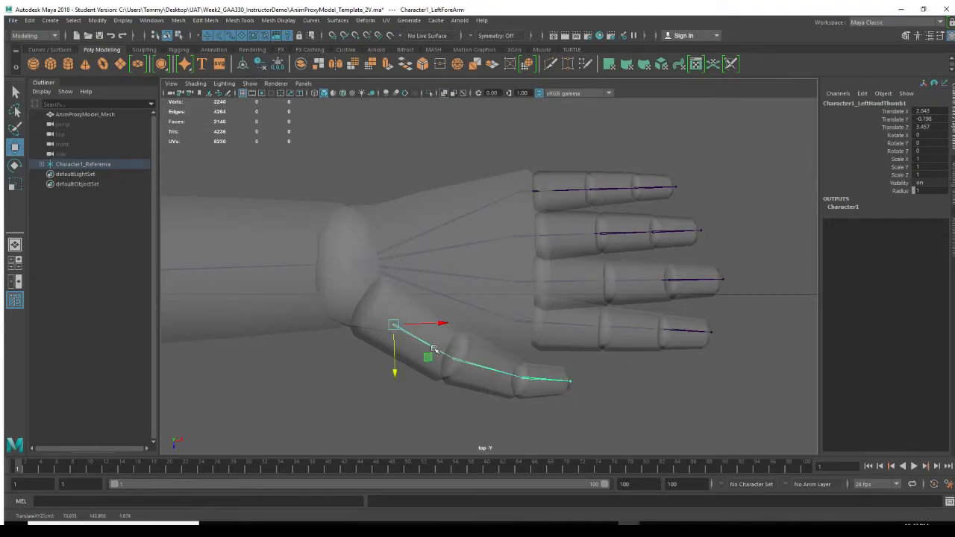
Step: In the front view, lower the thumb's base and second joints in Y so they sit inside the thumb mesh
key(space)
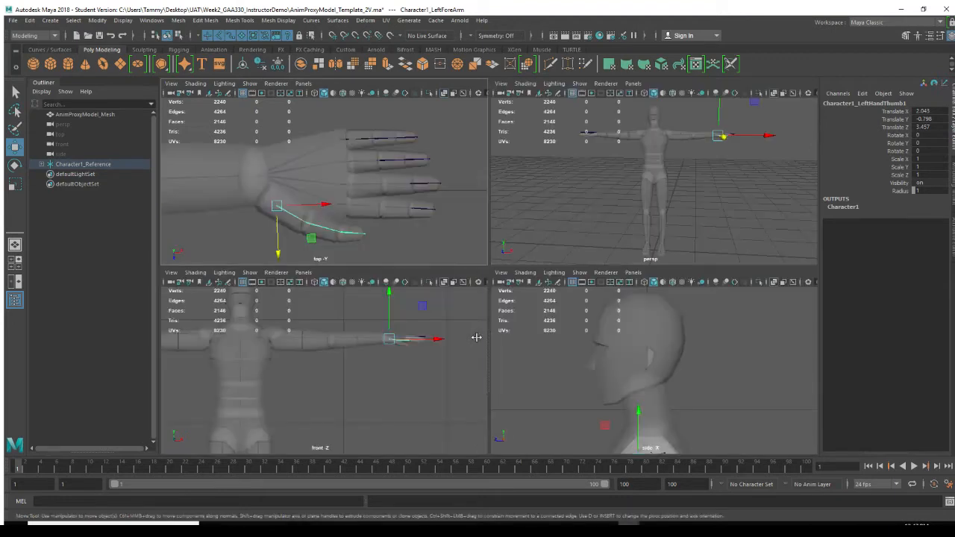
key(space)
scroll(603, 284, up, 3)
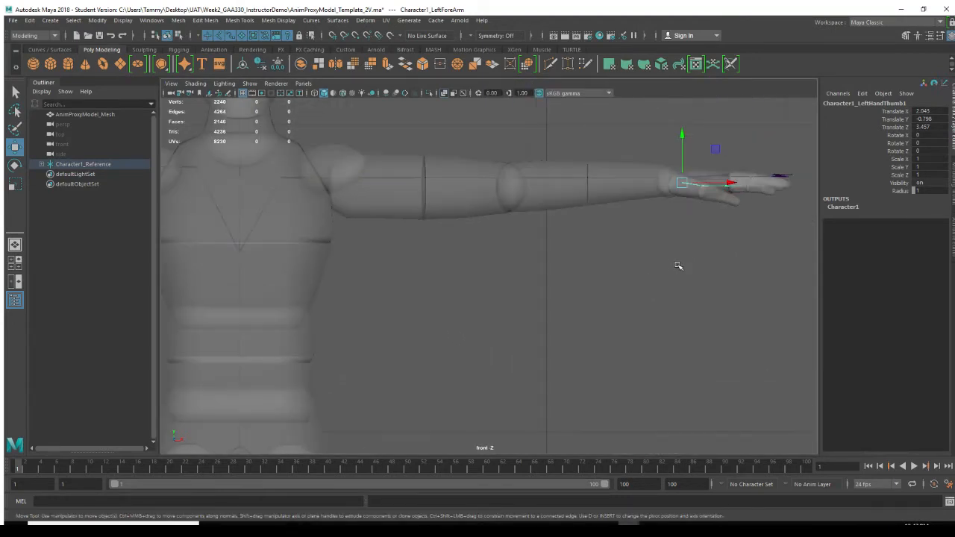
alt+middle_drag(678, 265, 503, 383)
scroll(507, 379, up, 5)
scroll(660, 331, down, 2)
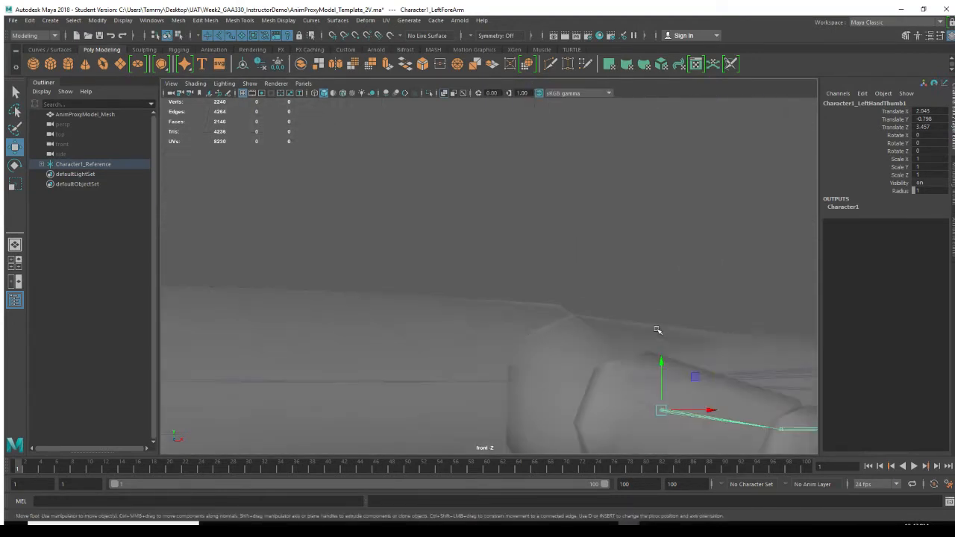
alt+middle_drag(727, 283, 385, 172)
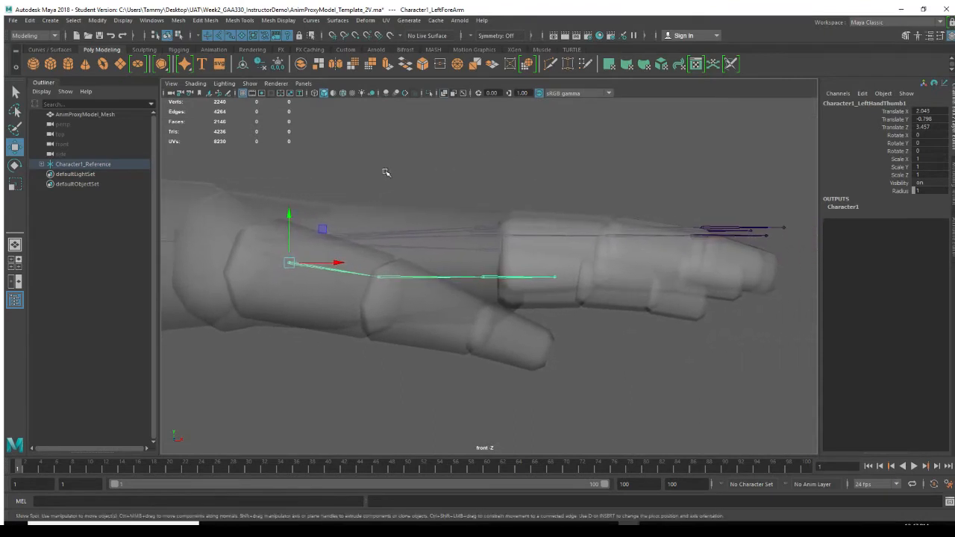
key(Down)
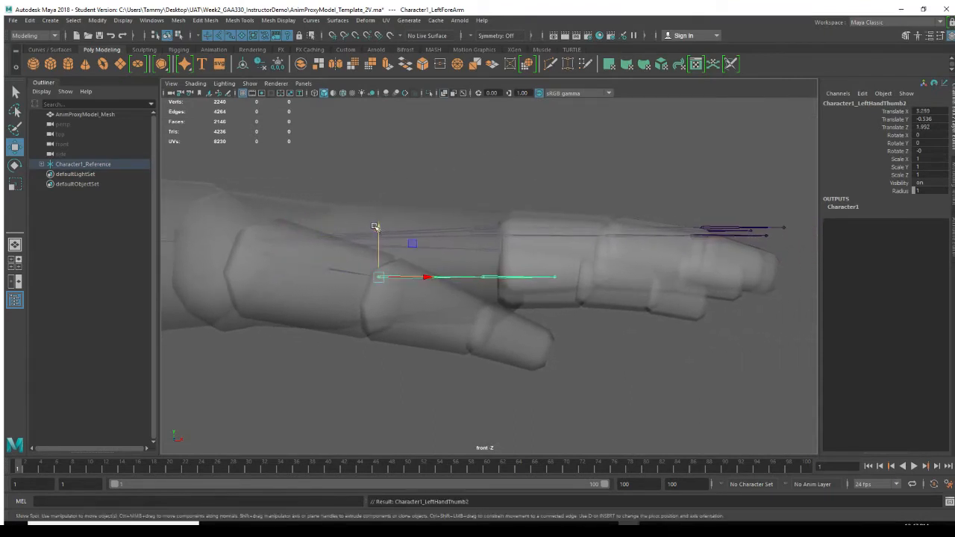
middle_drag(375, 226, 285, 221)
key(Down)
mouse_move(383, 240)
mouse_down()
mouse_move(386, 261)
mouse_move(385, 252)
mouse_up()
Step: Lower the thumb's third joint to the last crease and its tip joint to about -0.98 in Translate Y
key(Down)
drag(485, 254, 486, 281)
key(Down)
drag(556, 289, 562, 309)
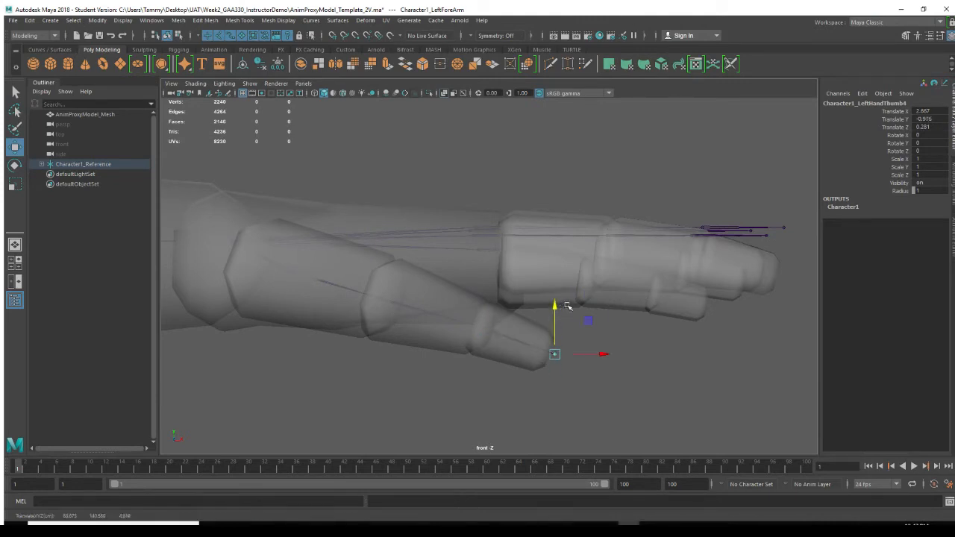
Step: In the front view, lower the pinky's base and second joints in Y to follow the pinky mesh
click(486, 249)
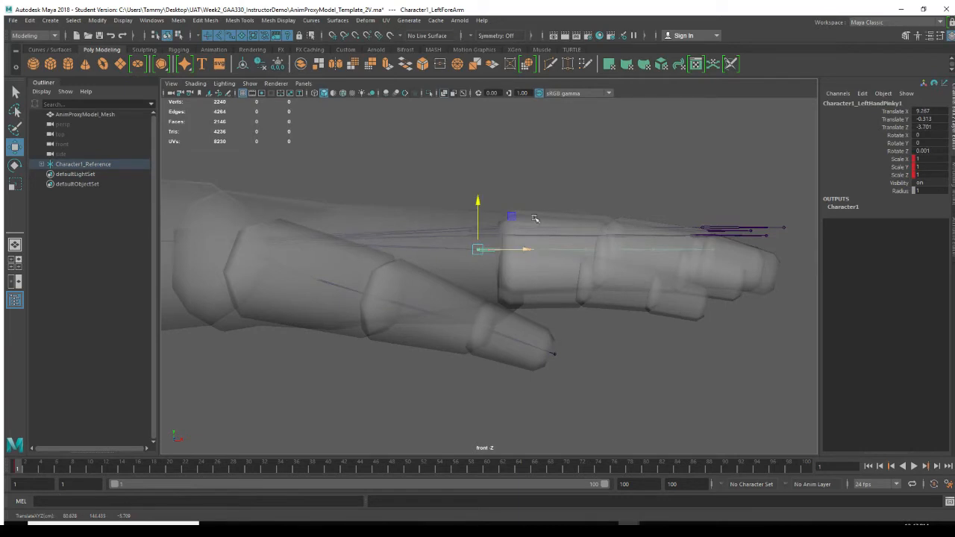
key(space)
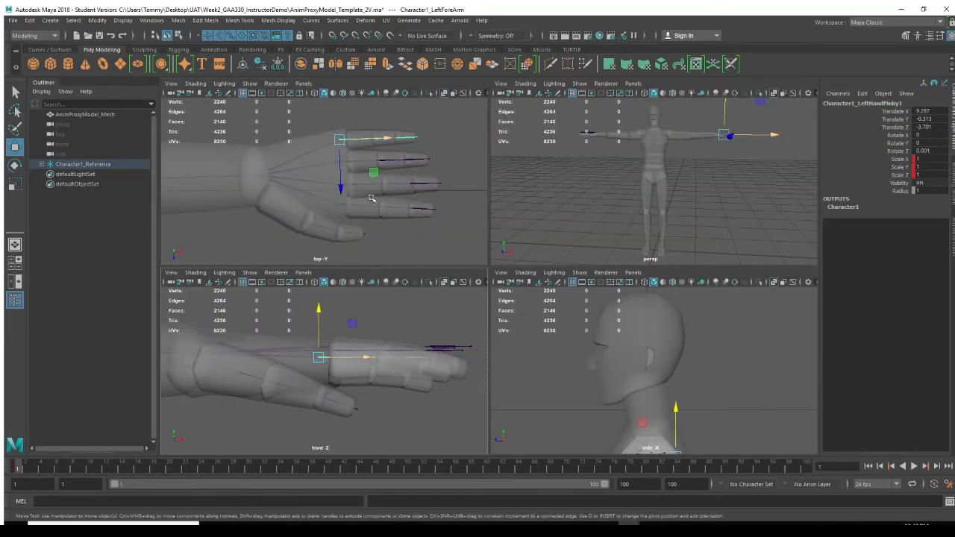
key(space)
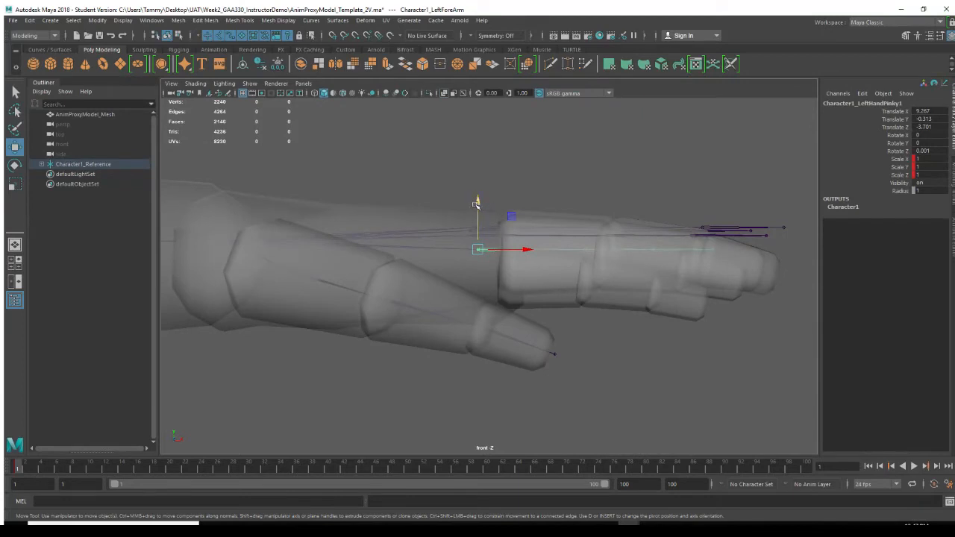
key(Down)
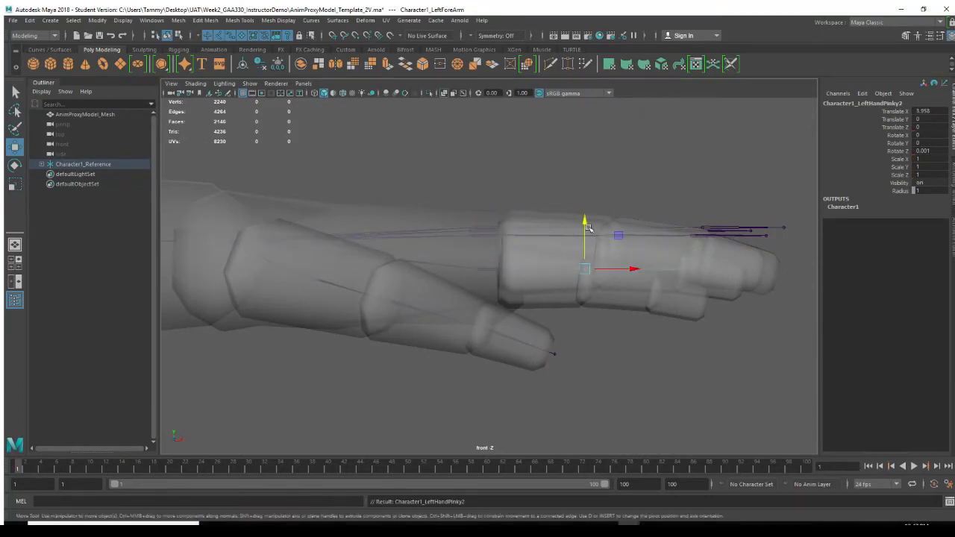
drag(588, 227, 595, 239)
Step: Lower the pinky's third joint to its last crease and the tip joint to about -0.59 in Translate Y
key(Down)
drag(655, 238, 714, 258)
key(Down)
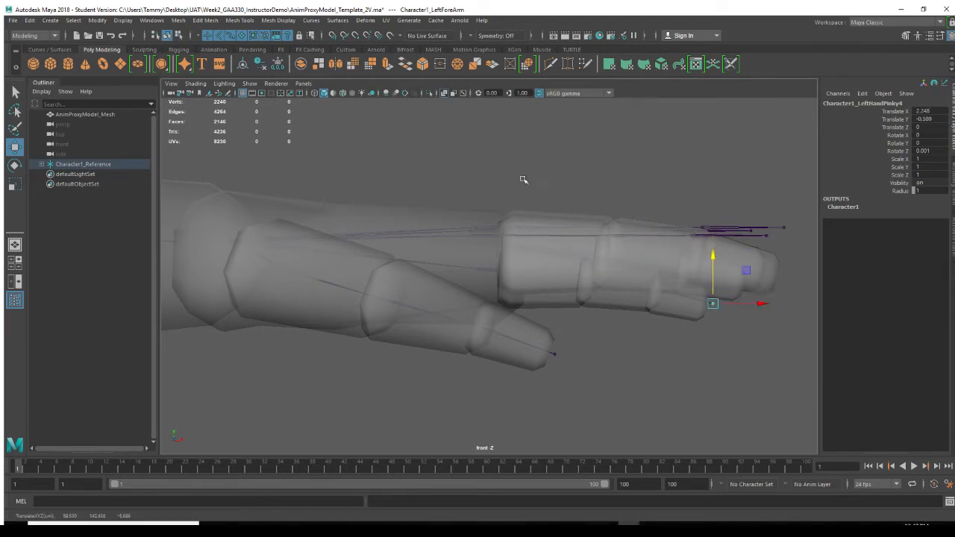
Step: In the front view, lower the ring finger's base joint to about -0.25 in Translate Y and its second joint slightly
key(space)
click(363, 161)
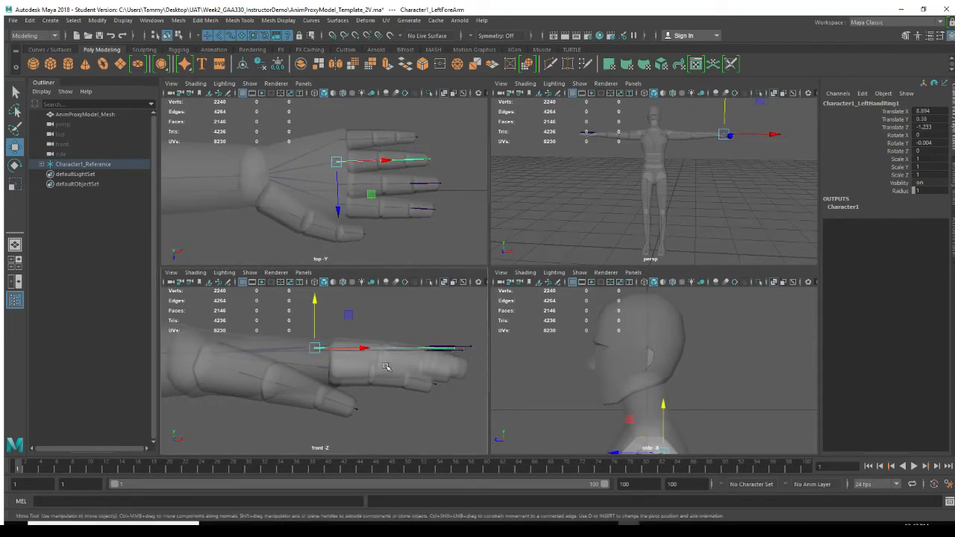
key(space)
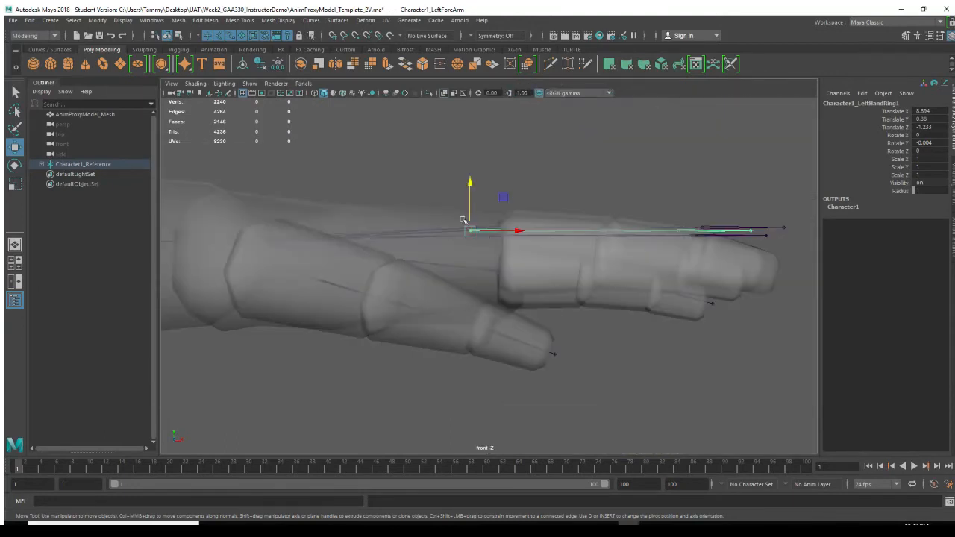
drag(470, 184, 471, 201)
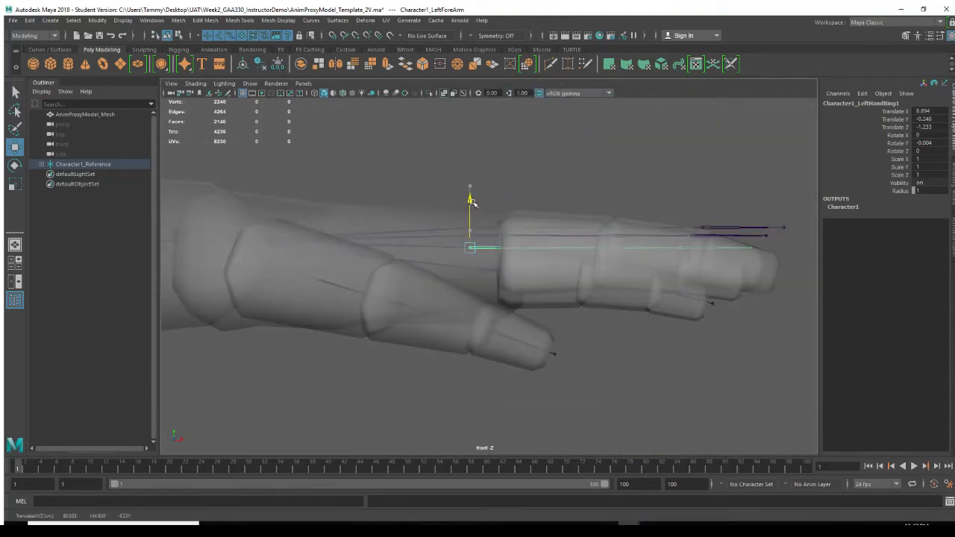
key(Down)
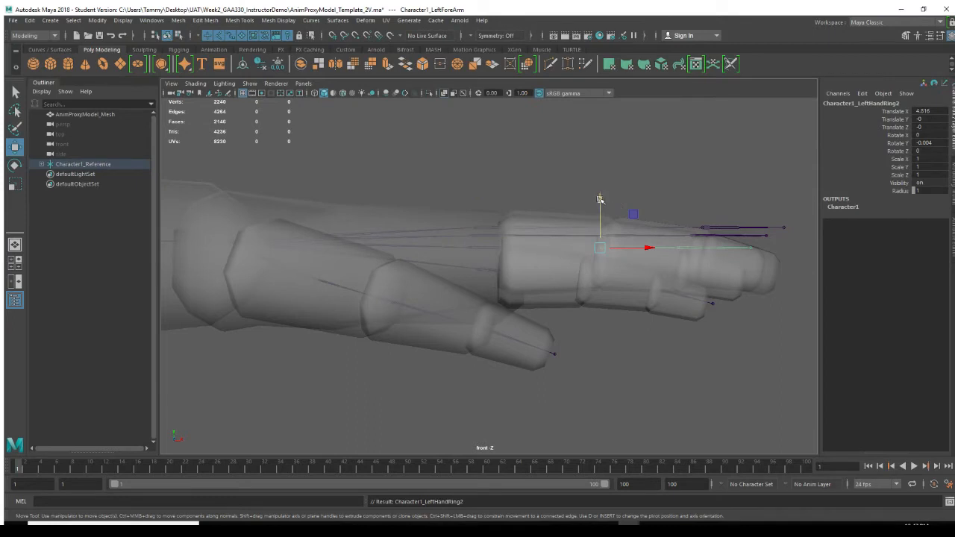
drag(599, 201, 601, 210)
Step: Lower the ring finger's third joint slightly in Y and its tip joint to about -0.57 in Translate Y
key(Down)
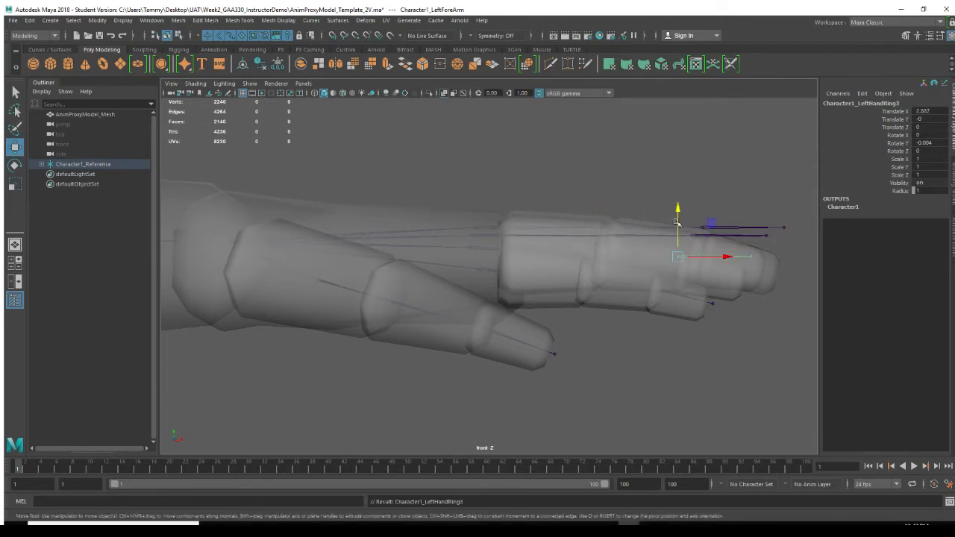
drag(678, 209, 680, 219)
key(Down)
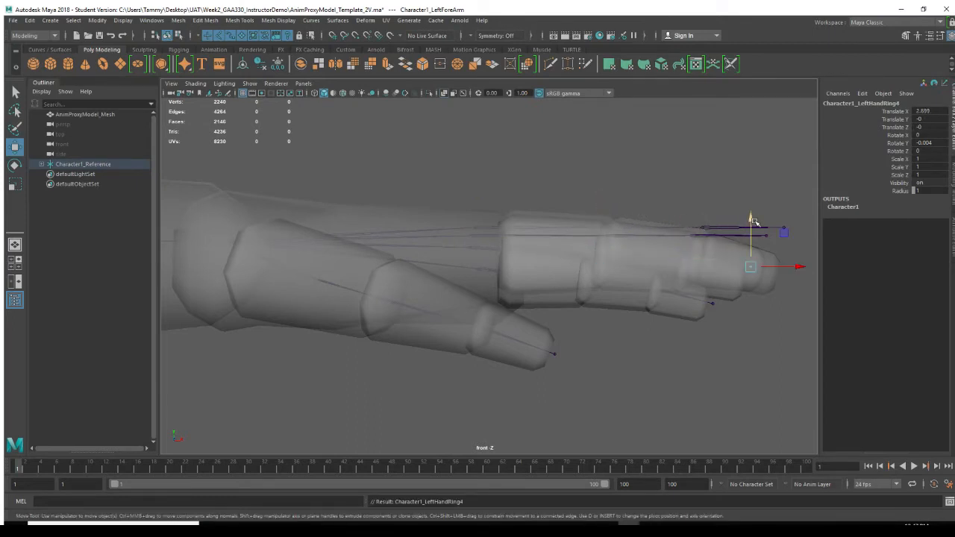
drag(750, 222, 749, 233)
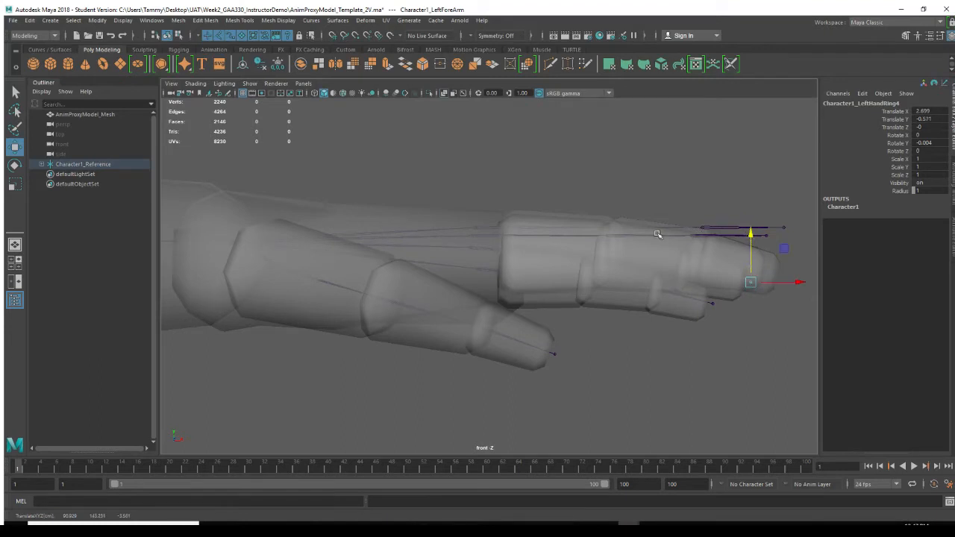
Step: In the front view, lower the middle finger's base joint to about -0.12 and its second joint to about -0.33 in Translate Y
key(space)
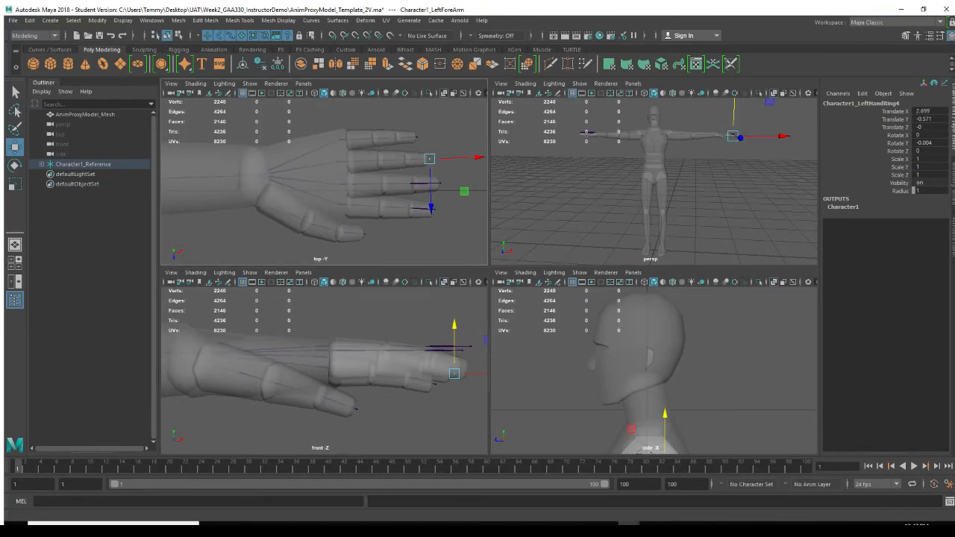
key(space)
click(536, 281)
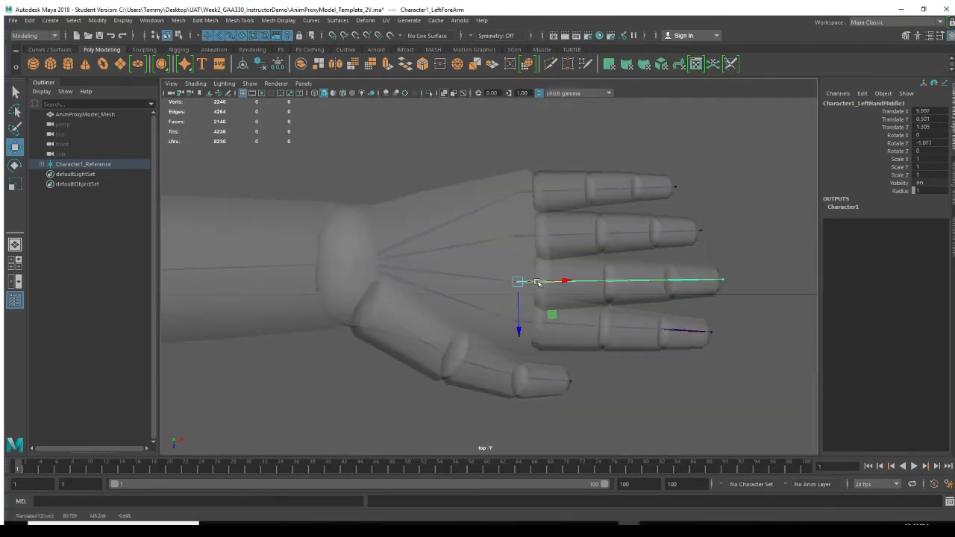
key(space)
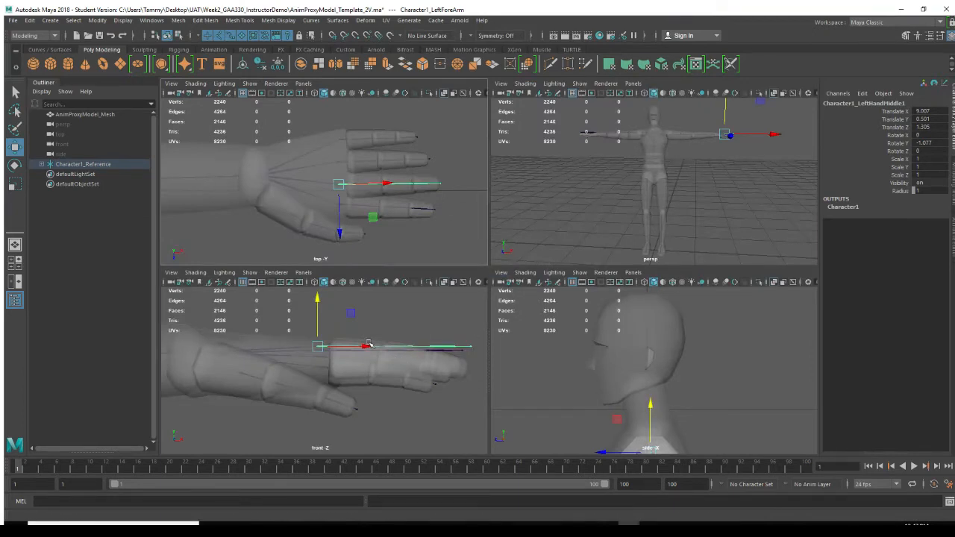
key(space)
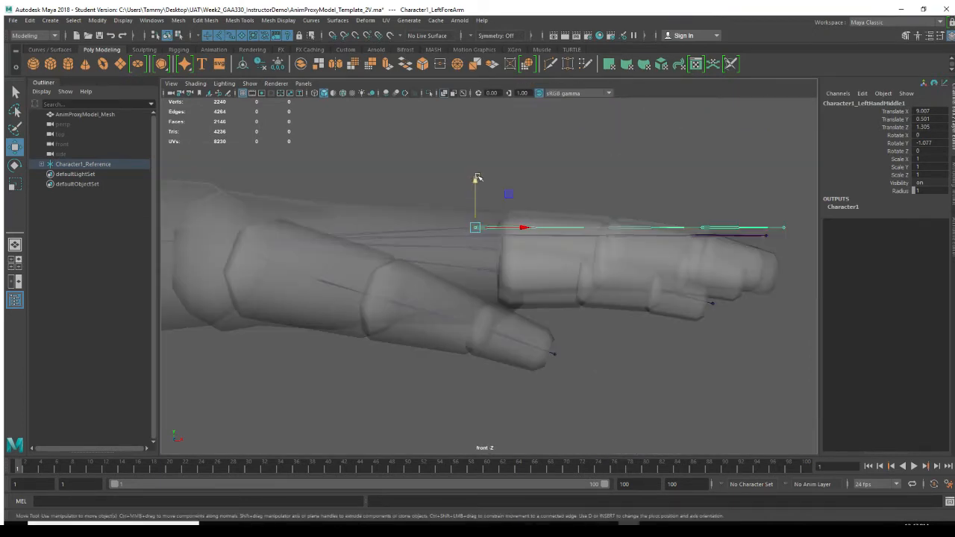
drag(476, 180, 479, 194)
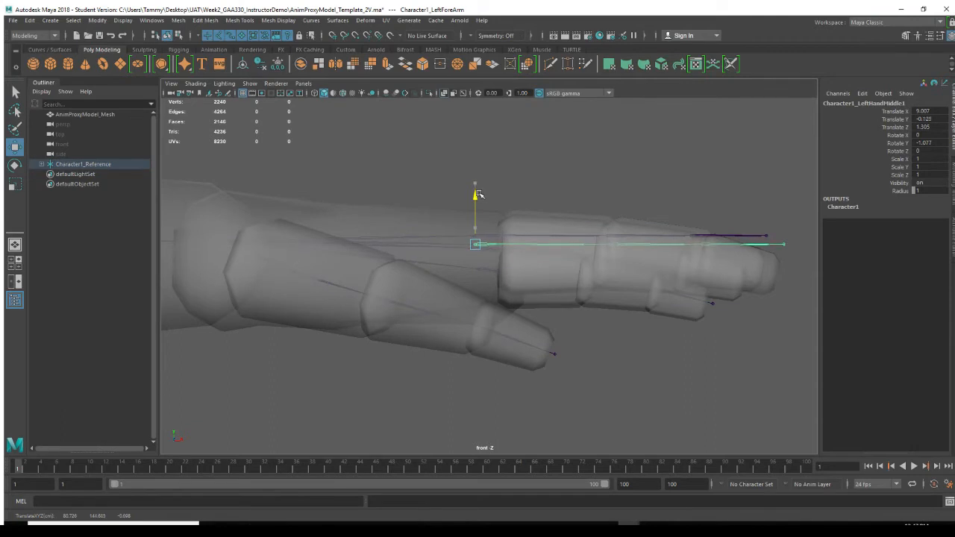
key(Down)
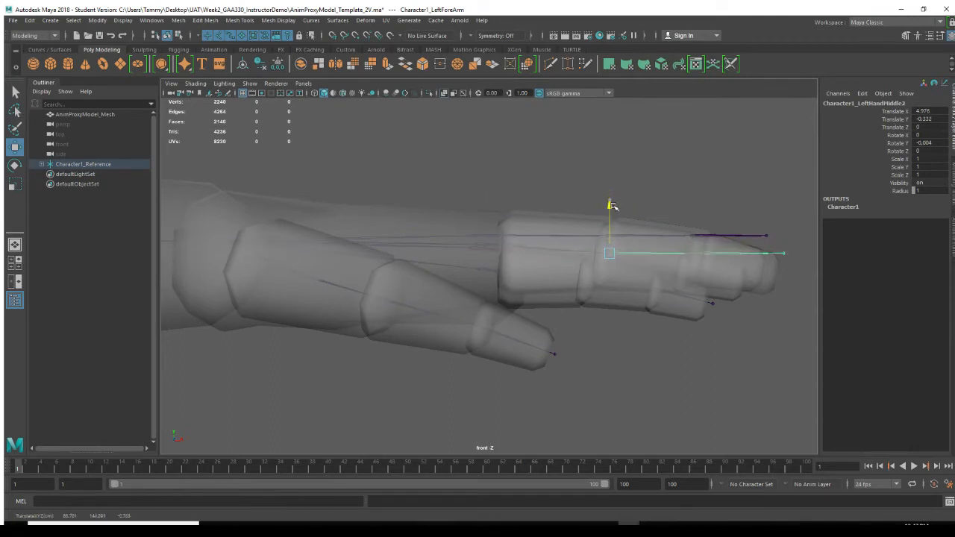
Step: Lower the middle finger's third joint to about -0.22 and its tip joint to about -0.57 in Translate Y
key(Down)
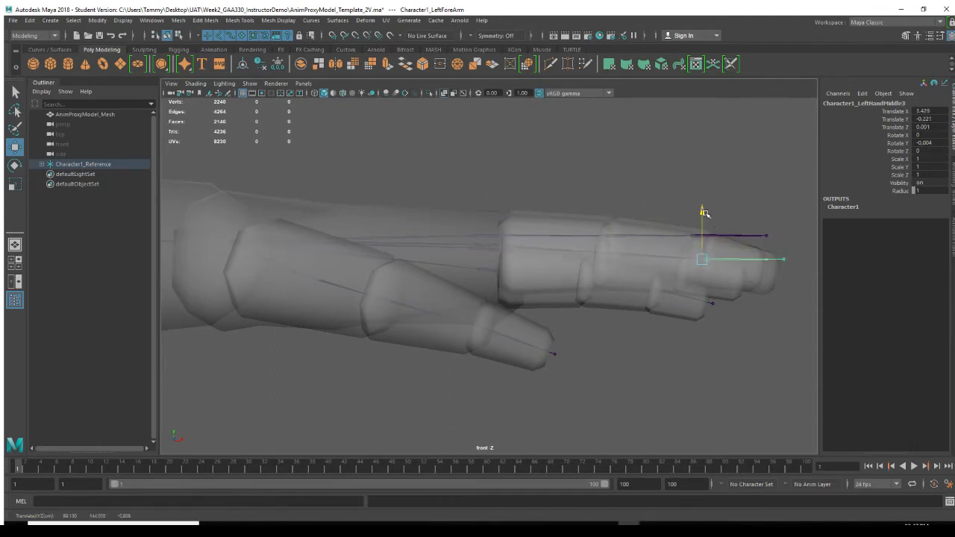
key(Down)
drag(787, 221, 785, 228)
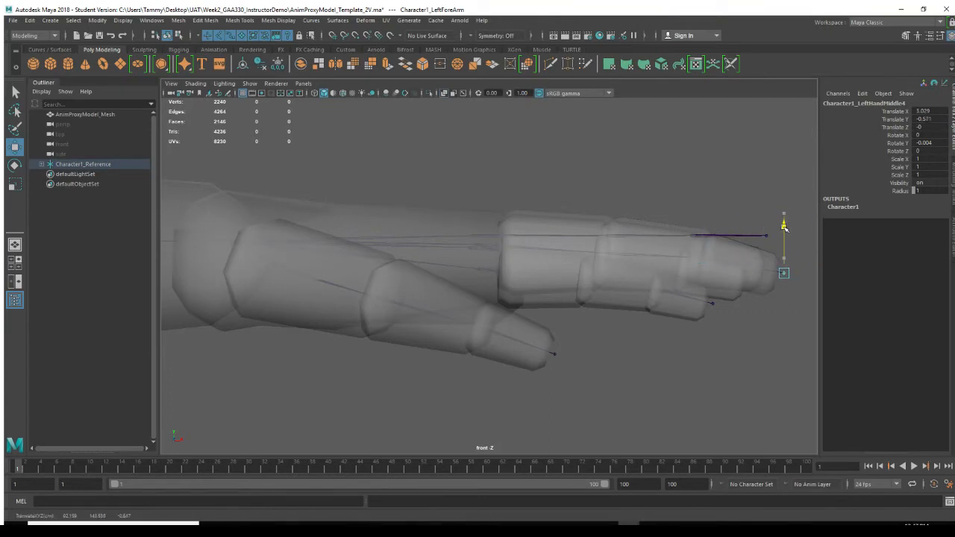
Step: Fine-tune the height of the middle finger's second joint and set its third joint to about -0.31 in Translate Y
key(Up)
key(Up)
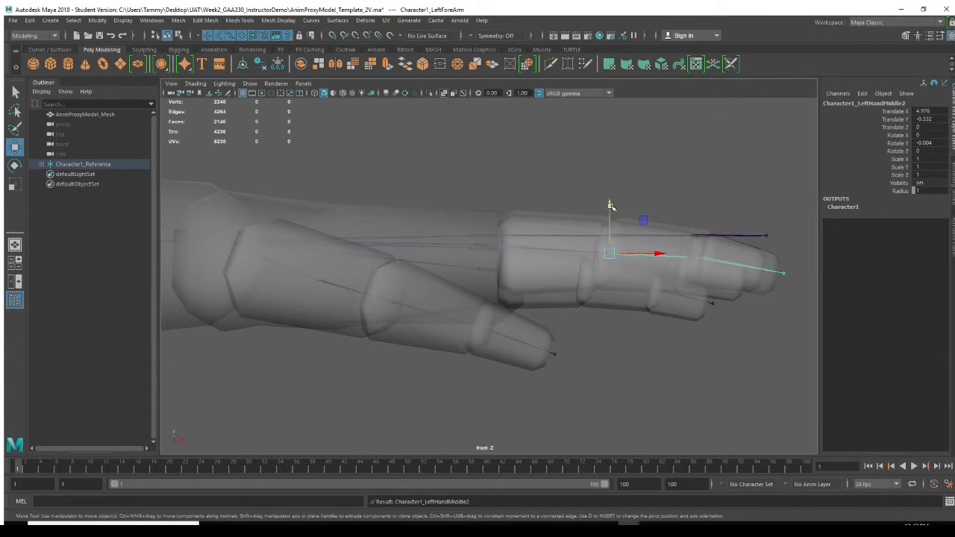
drag(611, 204, 611, 205)
key(Down)
drag(703, 209, 702, 212)
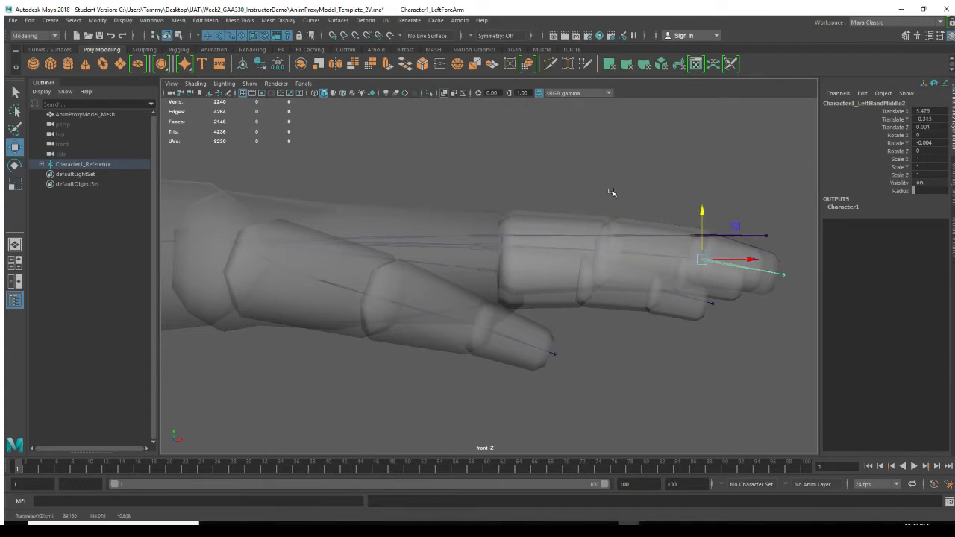
Step: In the front view, lower the index finger's base joint in Y into the finger mesh and select its second joint
key(space)
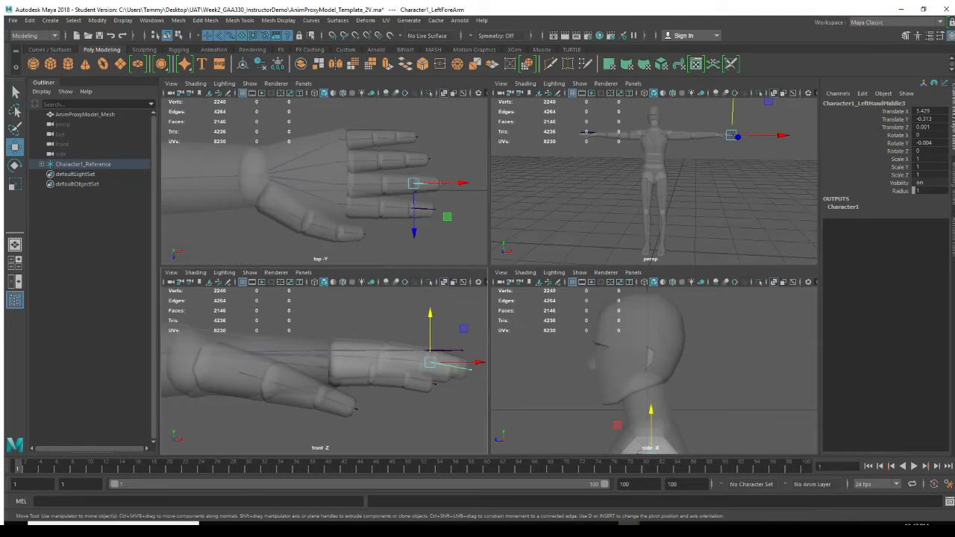
key(space)
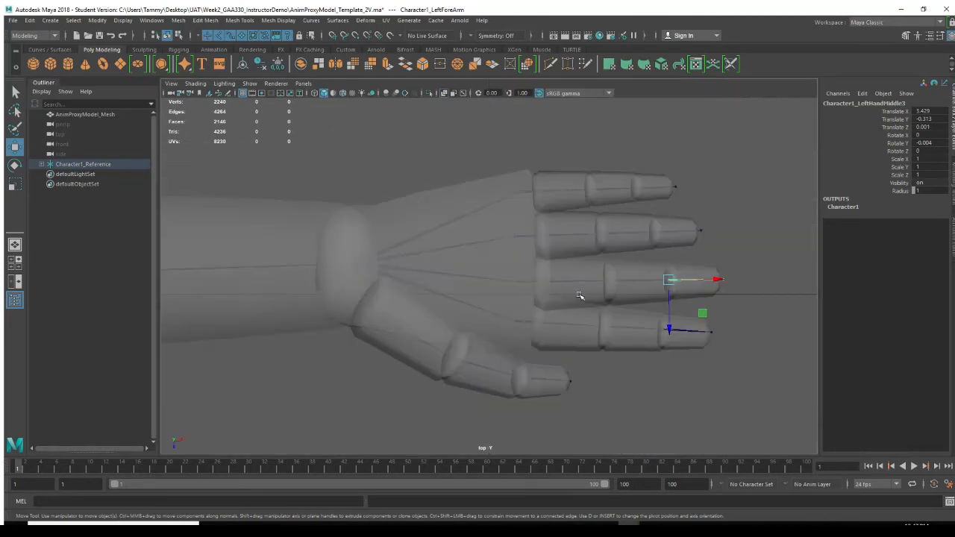
click(551, 328)
key(space)
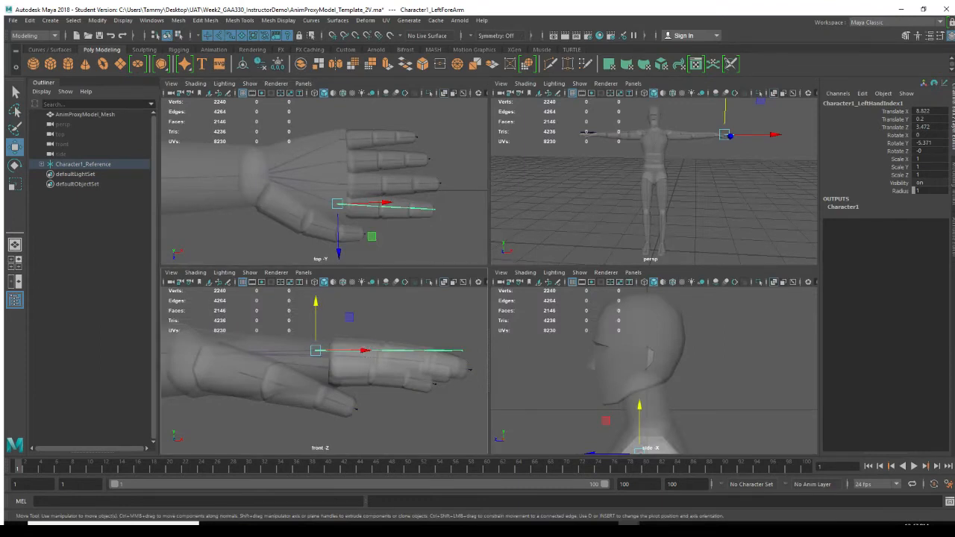
key(space)
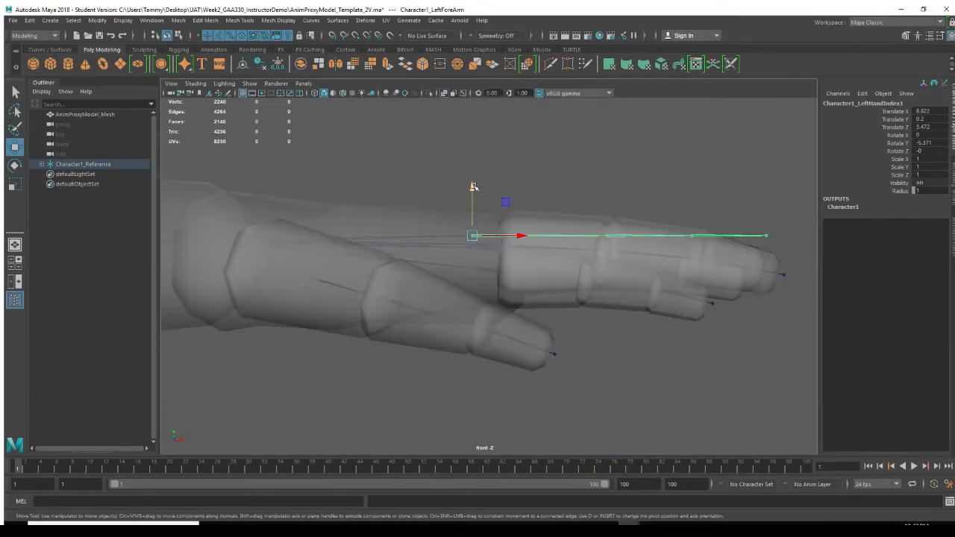
mouse_move(473, 187)
mouse_down()
mouse_move(476, 209)
mouse_move(484, 200)
mouse_up()
key(Down)
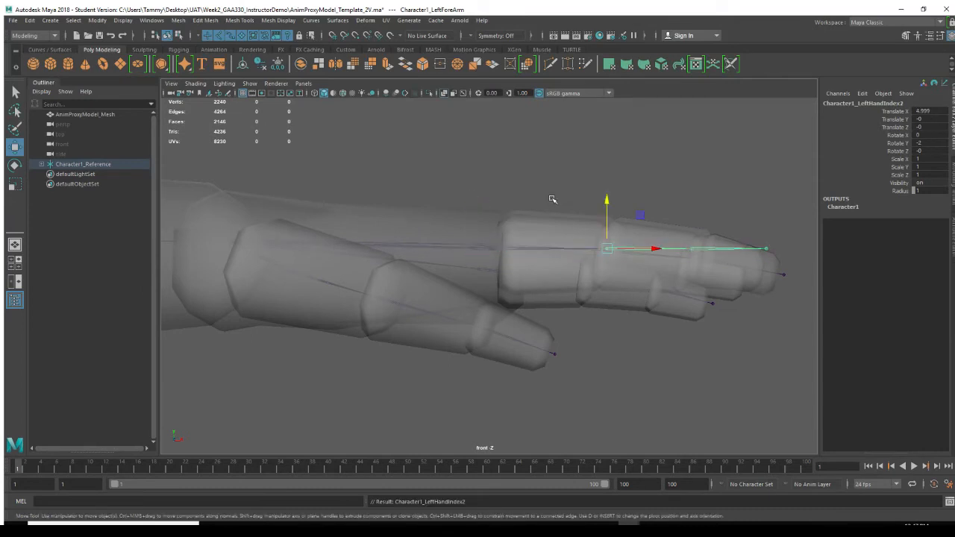
Step: Lower the index finger's second joint to about -0.295, its third joint slightly, and its tip joint to about -0.405 in Translate Y
drag(607, 200, 609, 209)
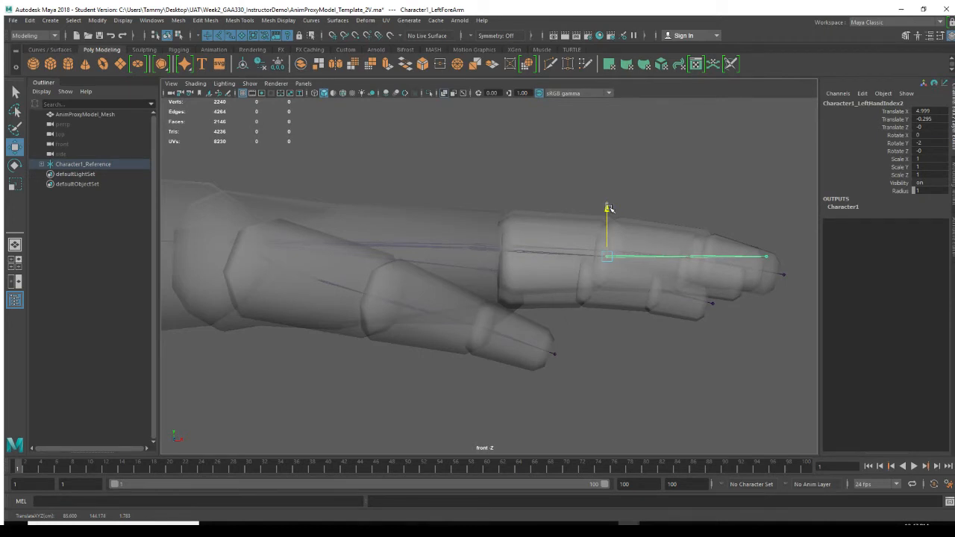
key(Down)
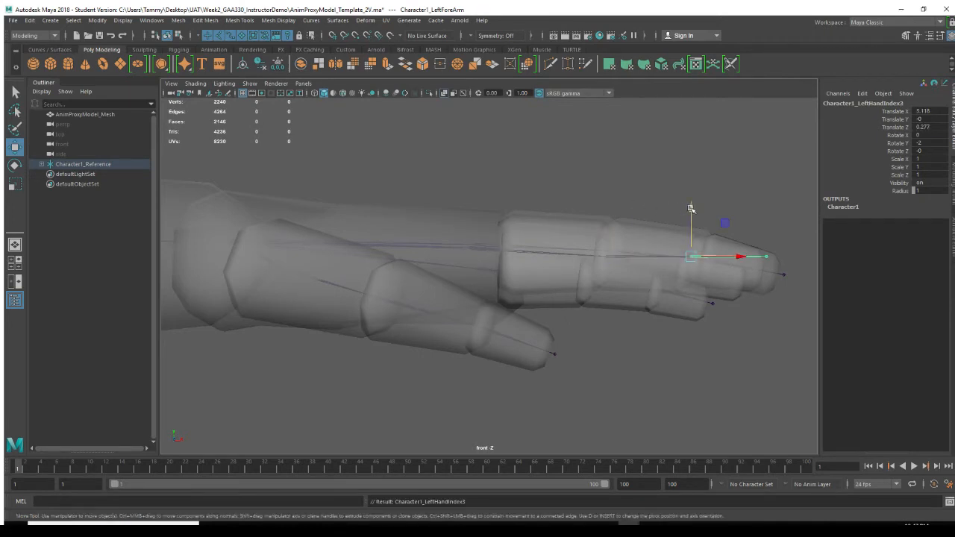
key(Down)
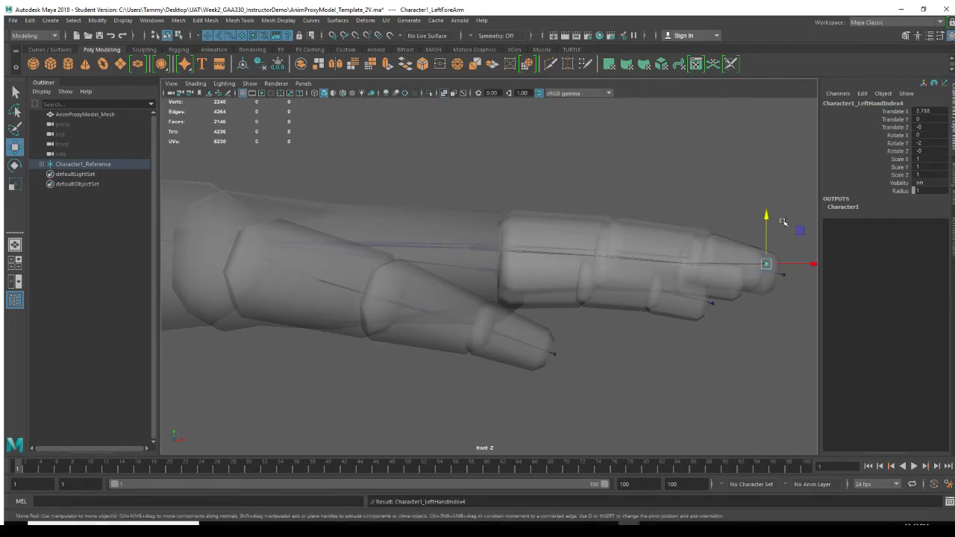
drag(769, 217, 767, 225)
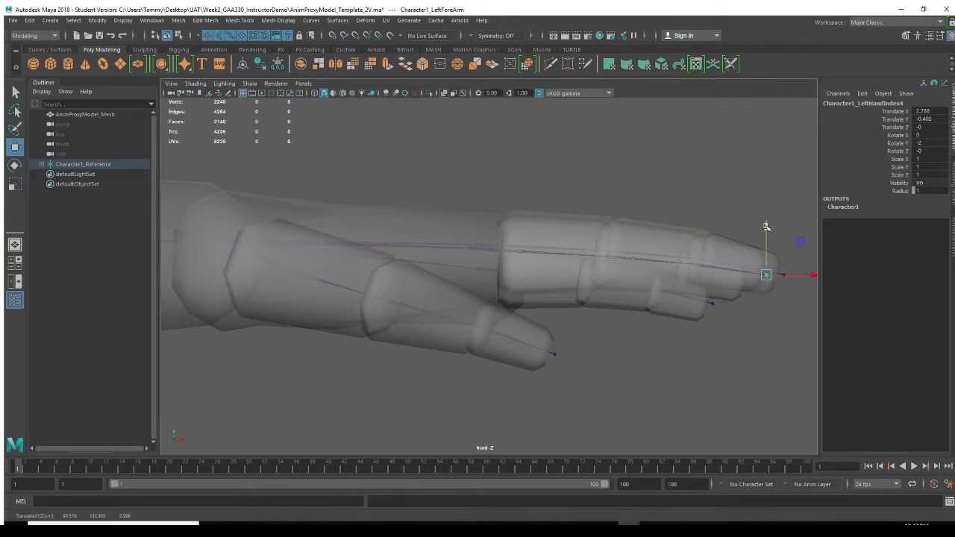
Step: Inspect the left-hand joints against the finger meshes in the top and perspective views
key(space)
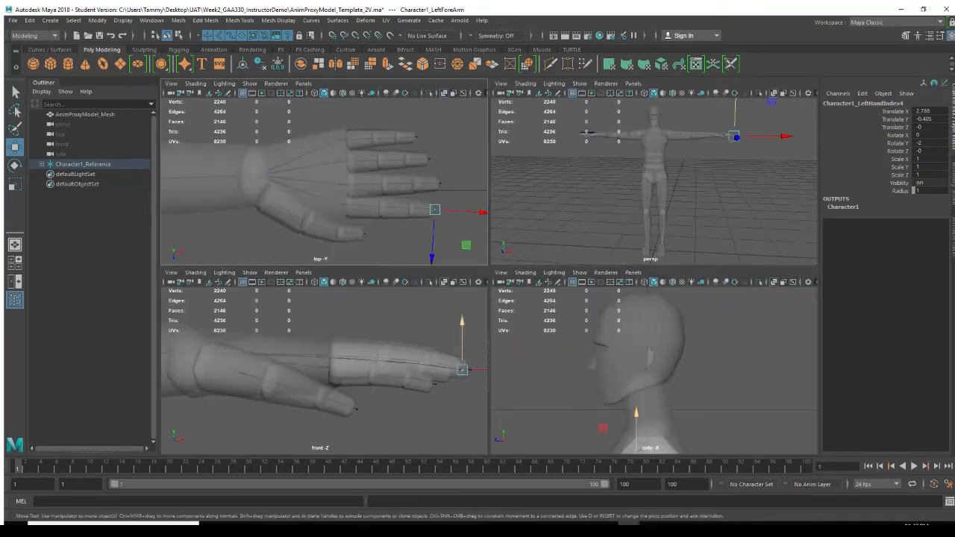
key(space)
key(space)
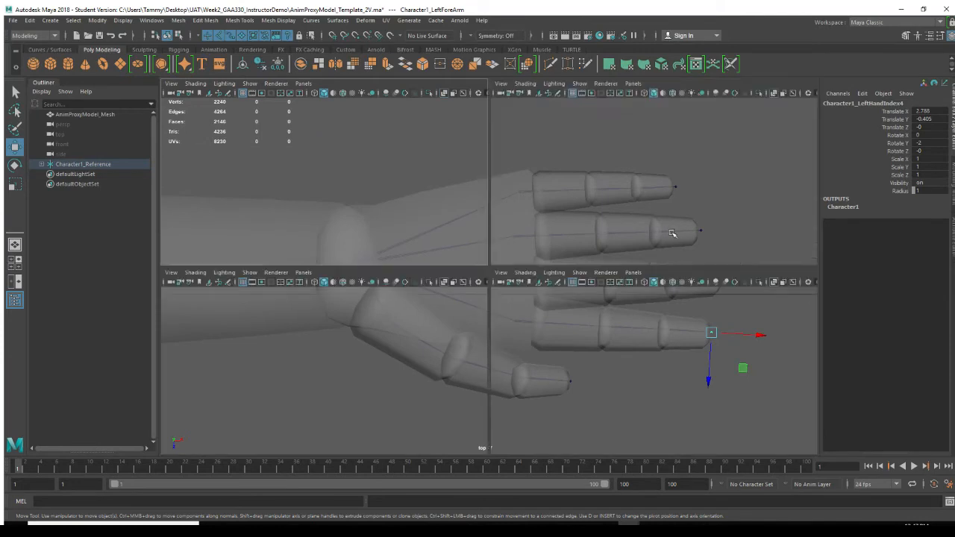
key(space)
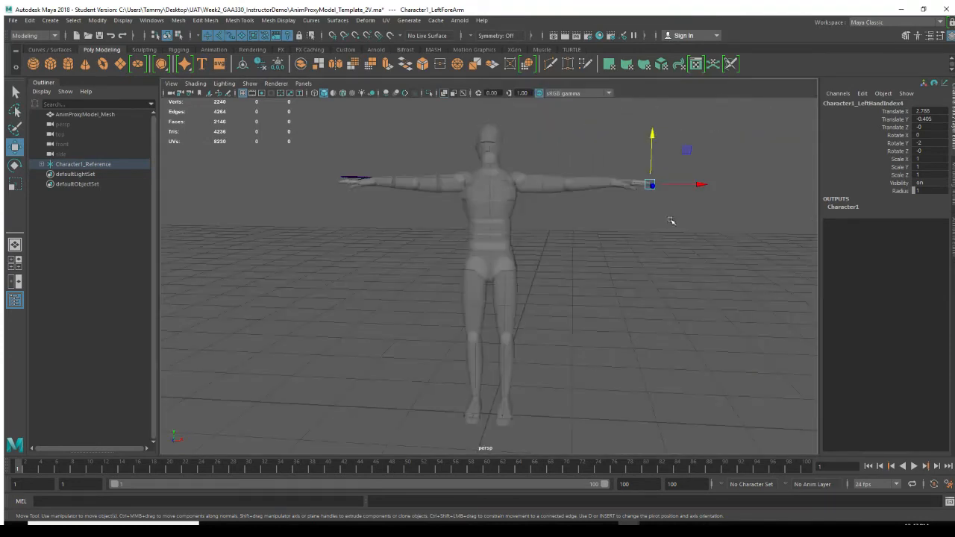
key(f)
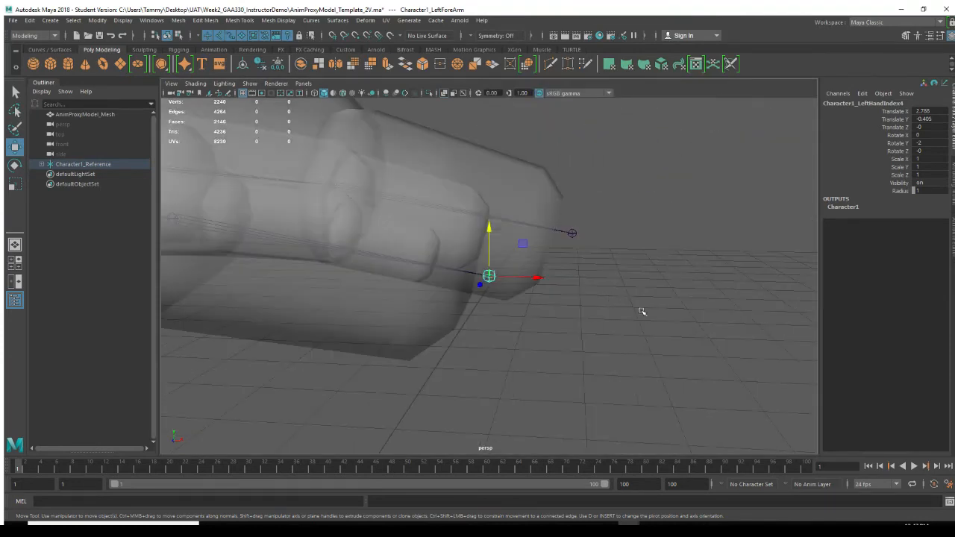
alt+drag(642, 312, 640, 285)
key(space)
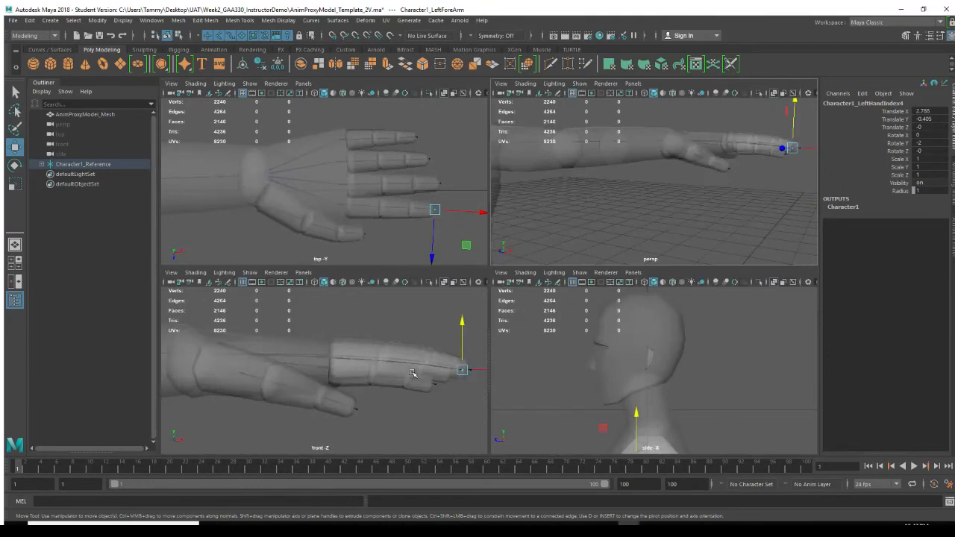
Step: In the front view, rotate the left upper leg joint to about 0.107 in Rotate Z to follow the leg mesh
key(space)
scroll(448, 360, down, 8)
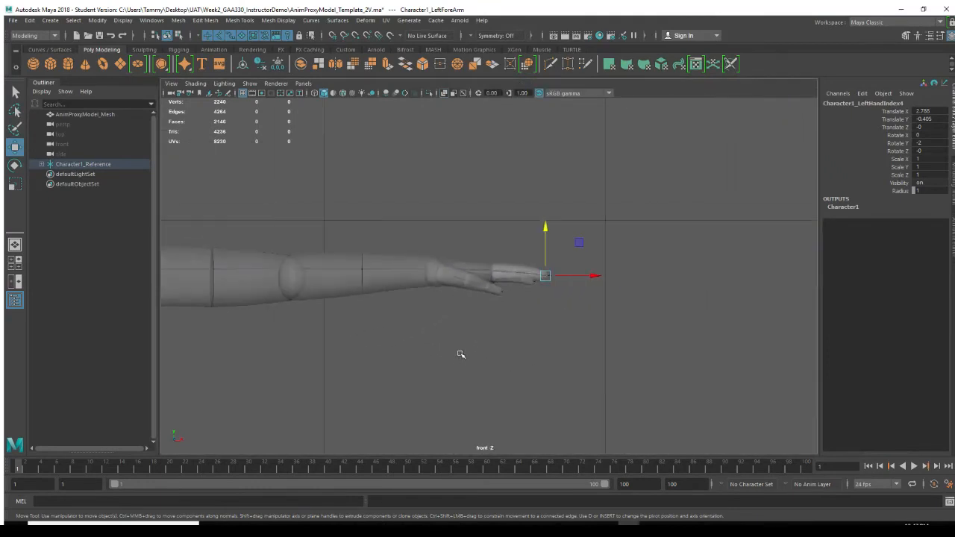
alt+middle_drag(482, 301, 675, 127)
alt+middle_drag(544, 312, 546, 224)
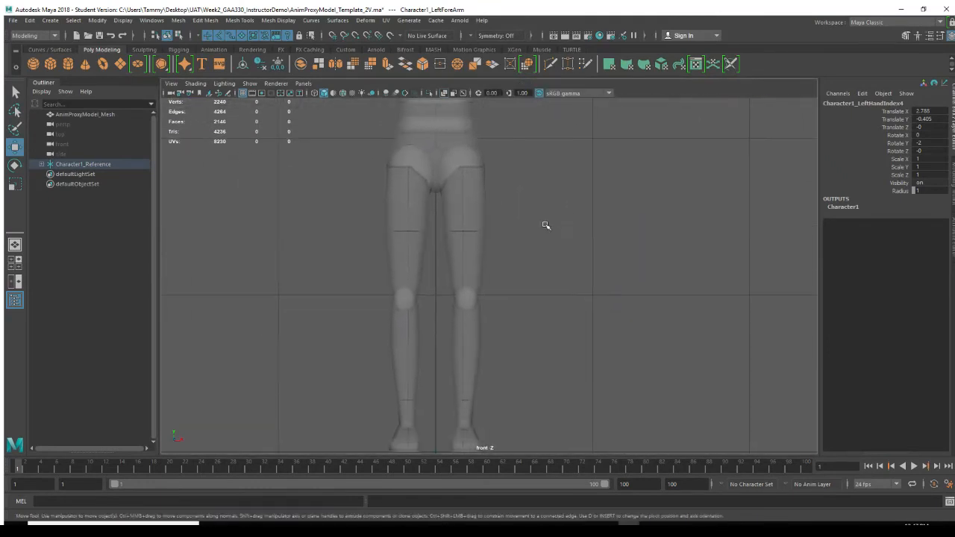
drag(514, 210, 465, 240)
alt+middle_drag(551, 328, 568, 310)
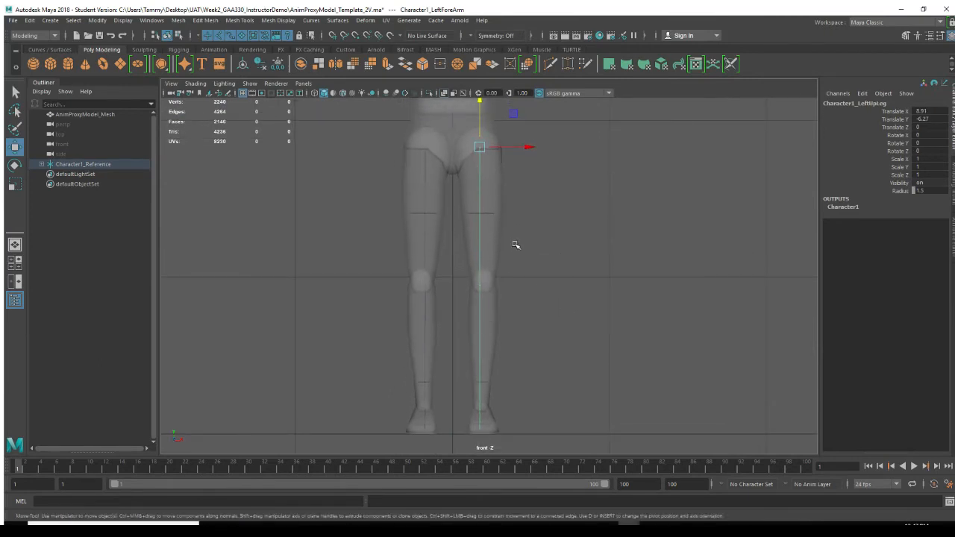
key(e)
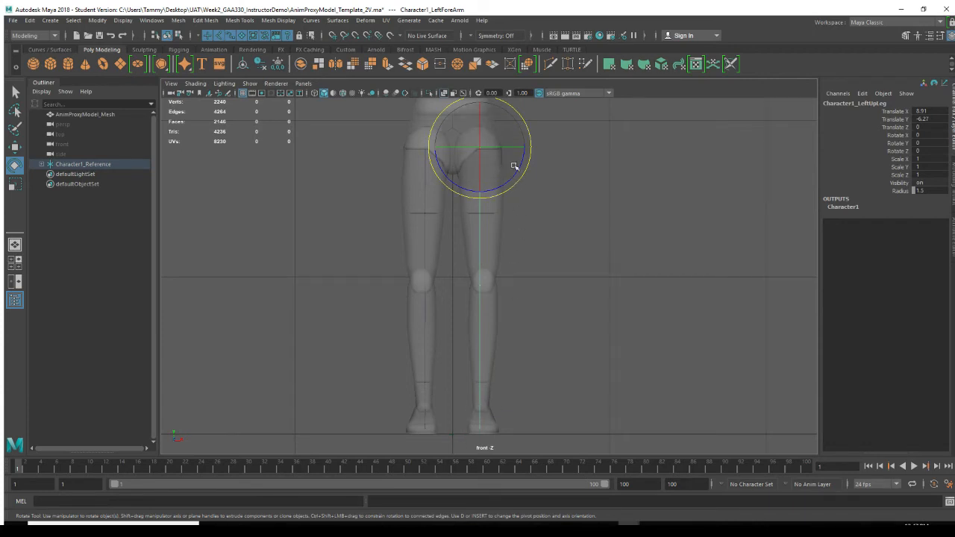
drag(517, 170, 519, 171)
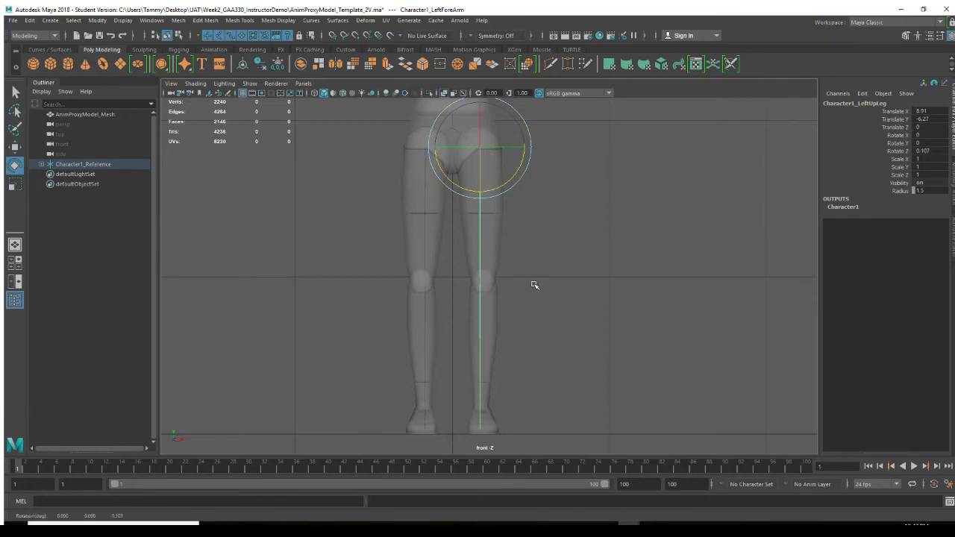
drag(471, 328, 562, 367)
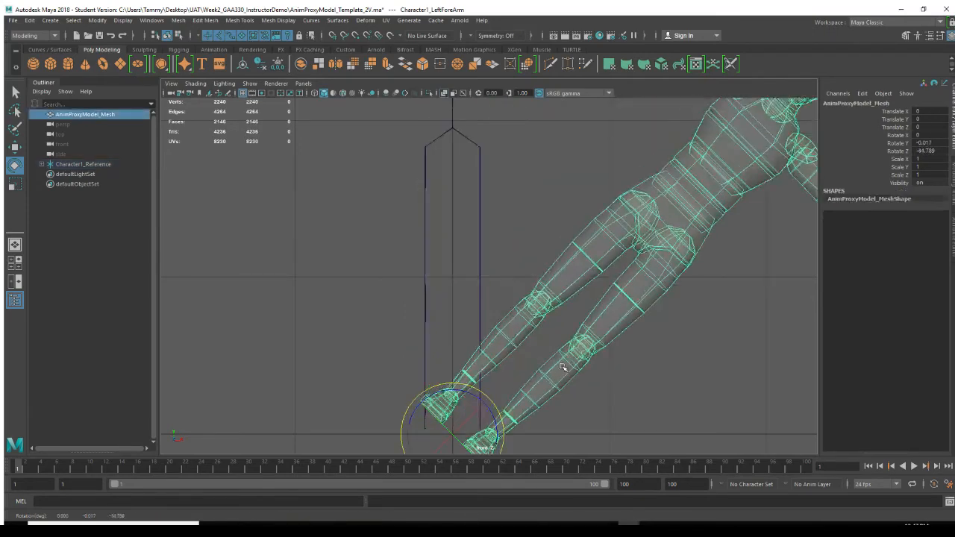
key(ctrl+z)
Step: In the side view, rotate the left knee joint to about 4.87 in Rotate X so the shin follows the lower leg mesh
click(481, 321)
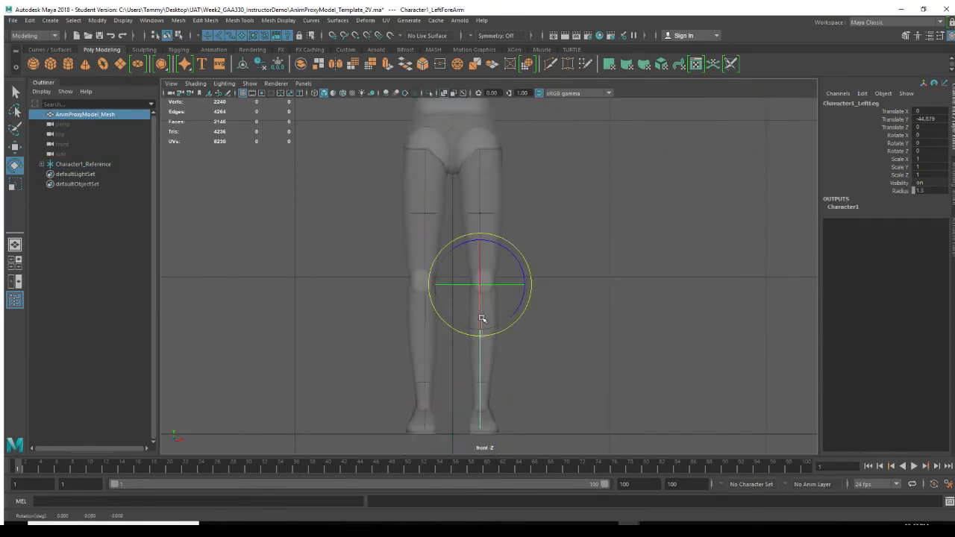
key(space)
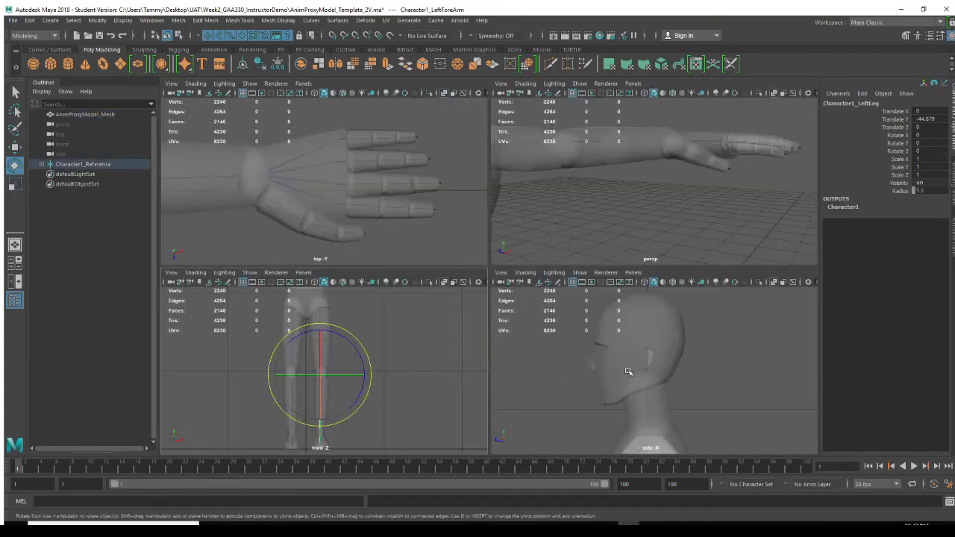
key(space)
key(f)
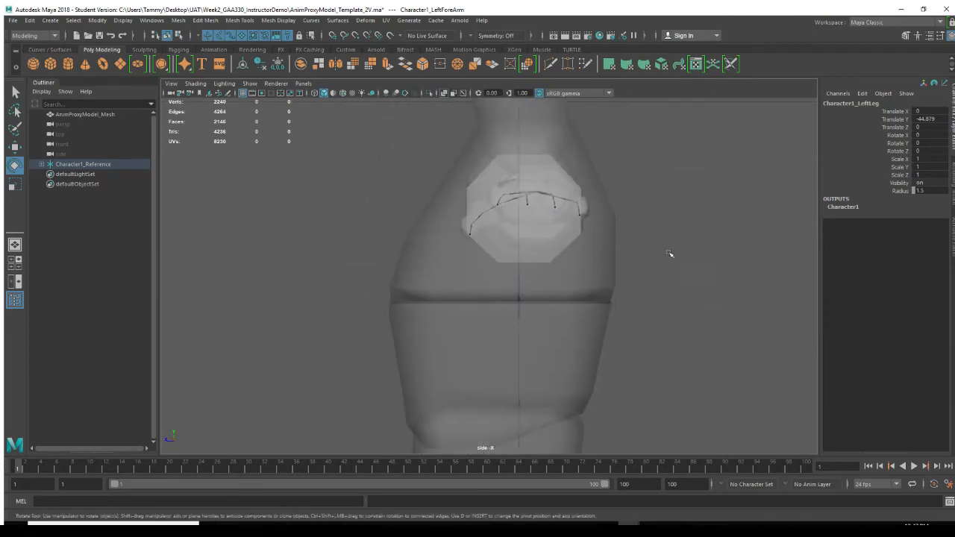
key(f)
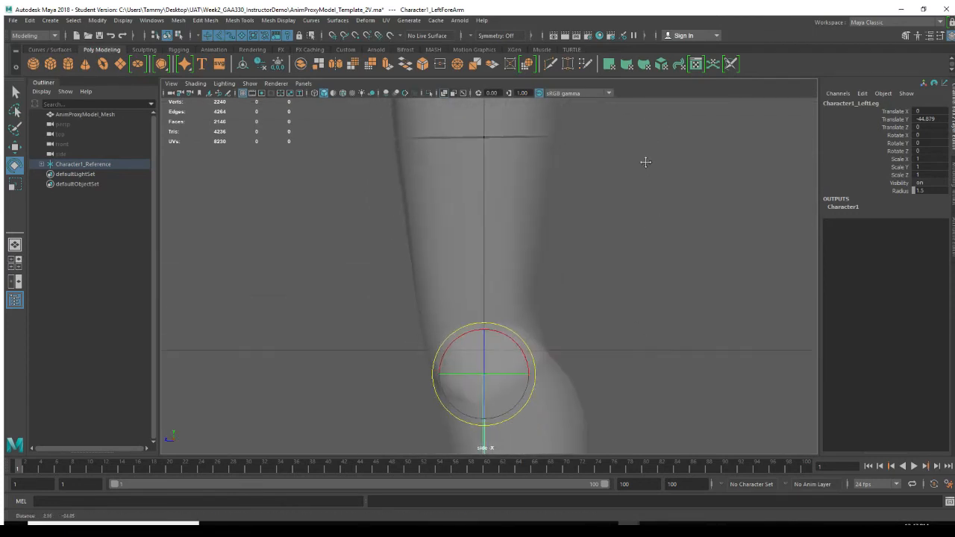
scroll(647, 256, down, 6)
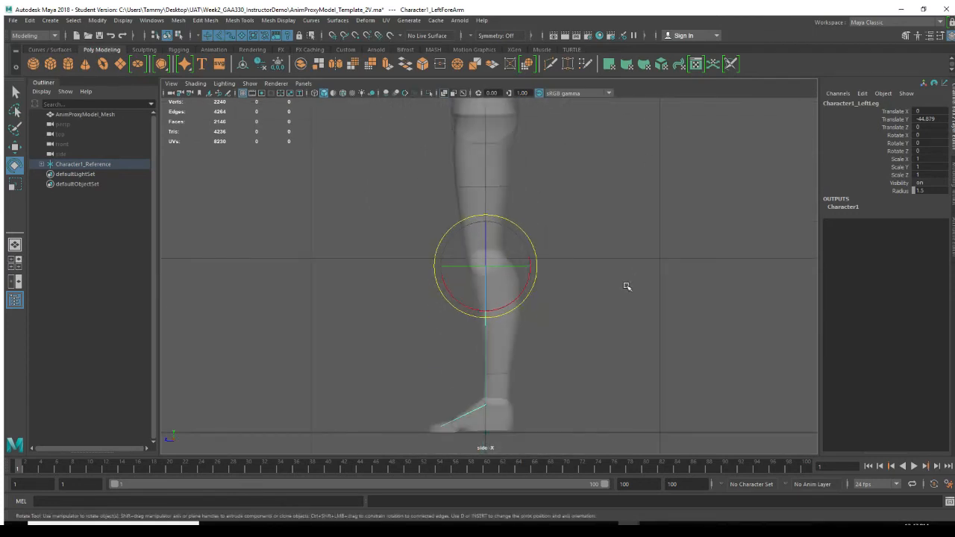
alt+middle_drag(622, 309, 605, 322)
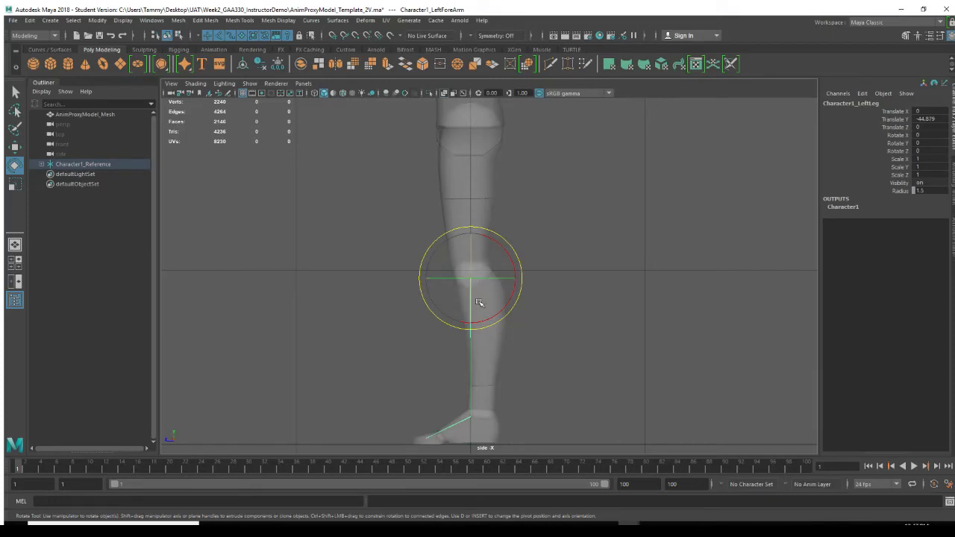
drag(499, 307, 502, 308)
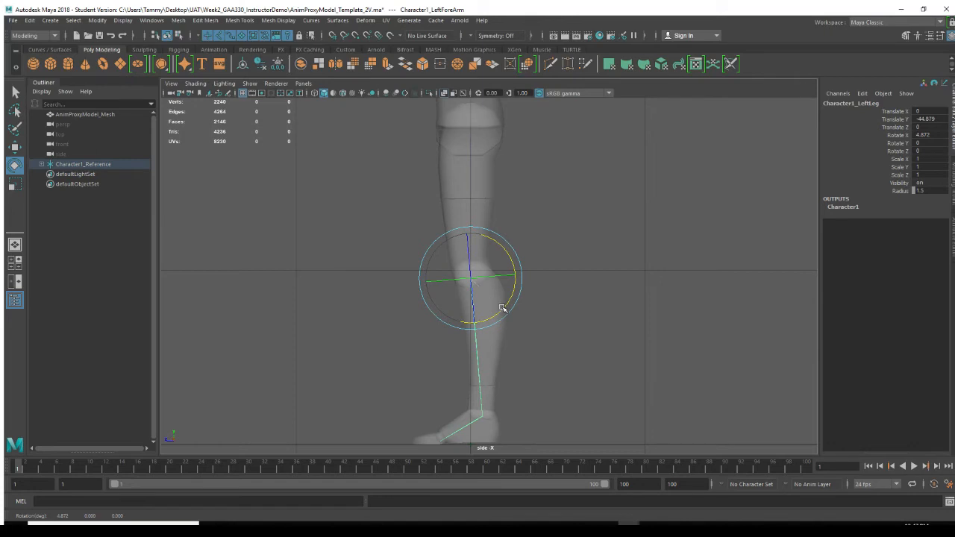
Step: Lower the left foot joint into the ankle mesh, to about -41.88 in Translate Y
key(Down)
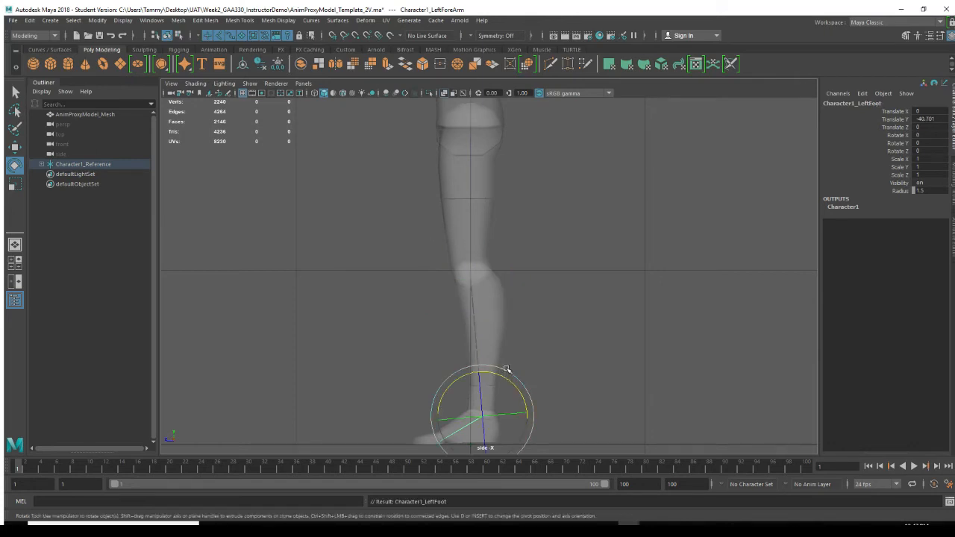
key(w)
drag(477, 371, 478, 373)
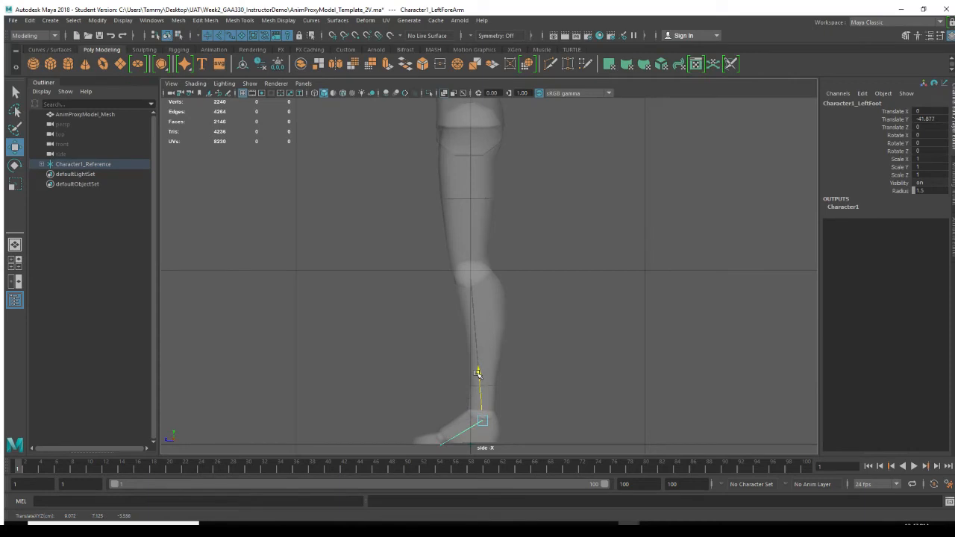
Step: Move the left toe base joint to about -4.795 in Translate Y and 13.366 in Translate Z
key(Down)
drag(436, 399, 436, 395)
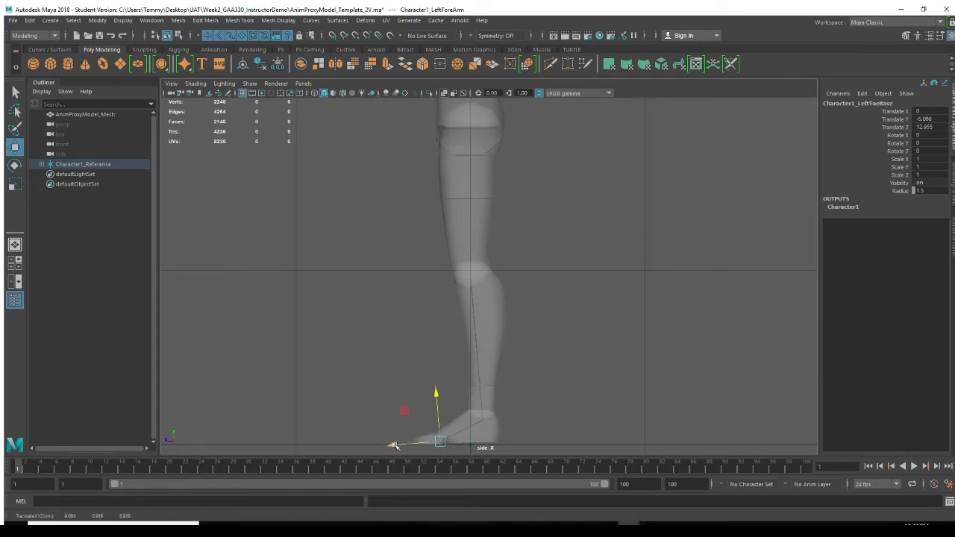
drag(395, 445, 392, 445)
drag(436, 404, 436, 401)
Step: Examine the whole skeleton against the character mesh in the front view
key(space)
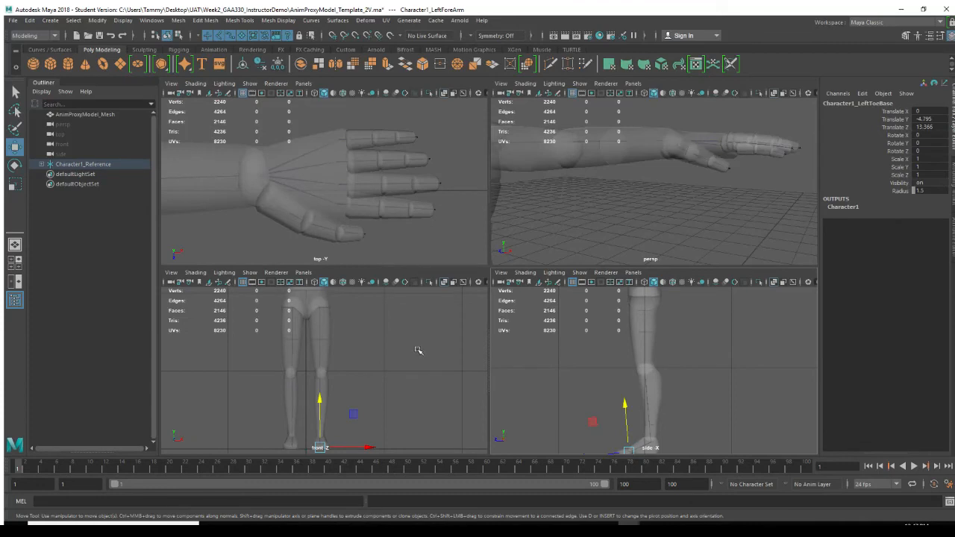
key(space)
scroll(505, 316, down, 2)
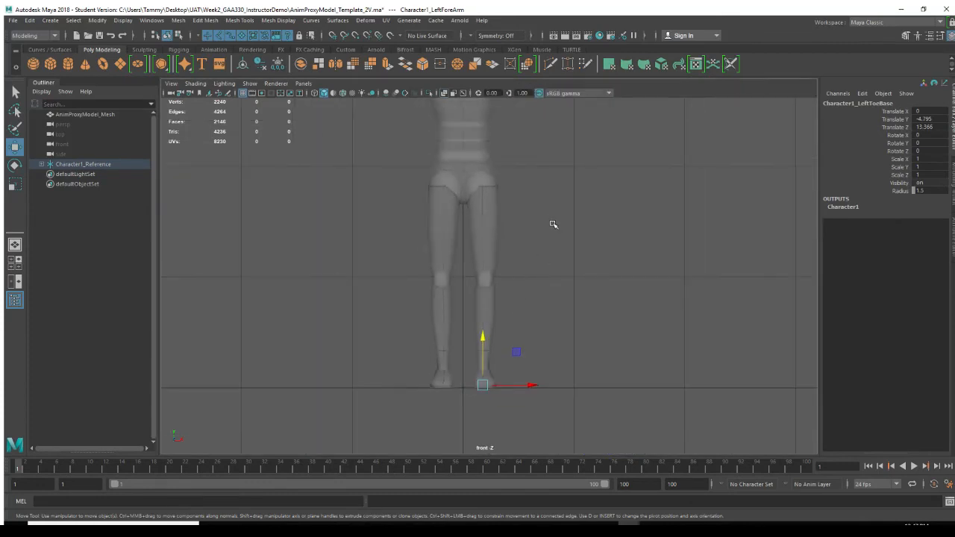
alt+middle_drag(552, 222, 544, 289)
scroll(554, 274, down, 2)
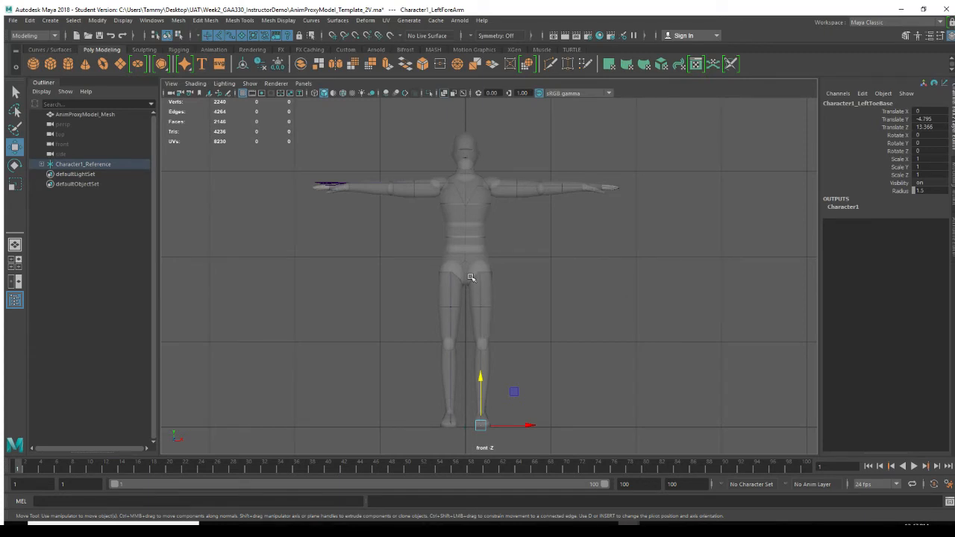
click(481, 412)
click(515, 282)
click(470, 264)
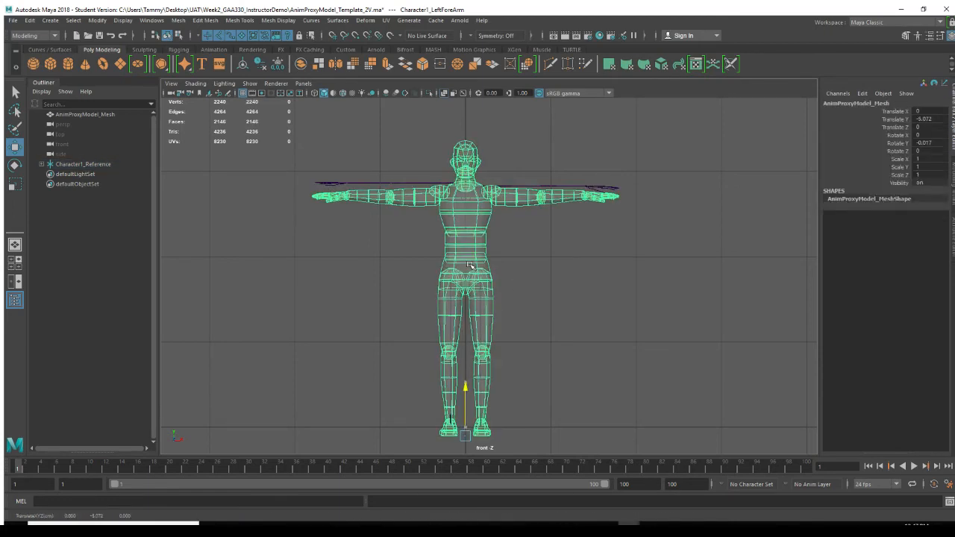
click(524, 257)
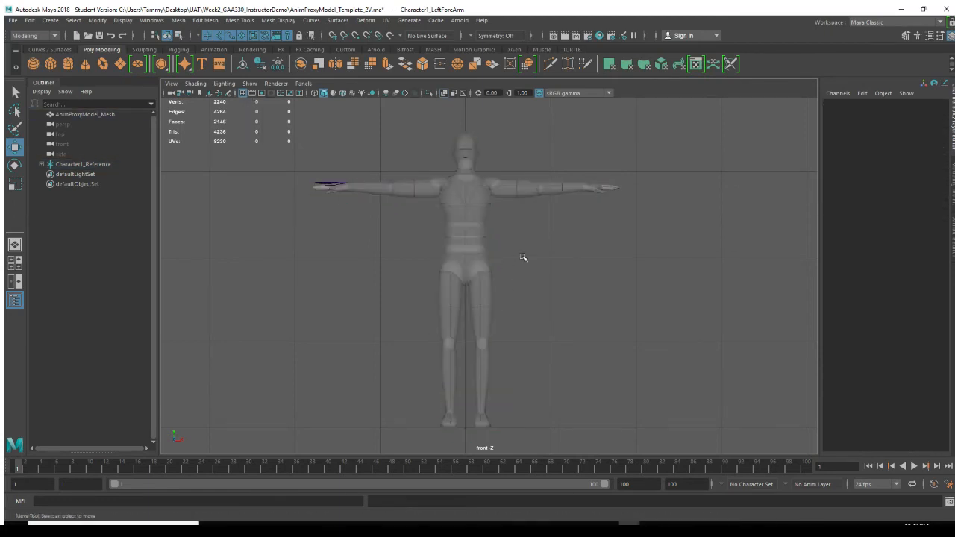
Step: Mirror the skeleton's adjusted joints from left to right and select the hips joint to highlight the full hierarchy
click(468, 262)
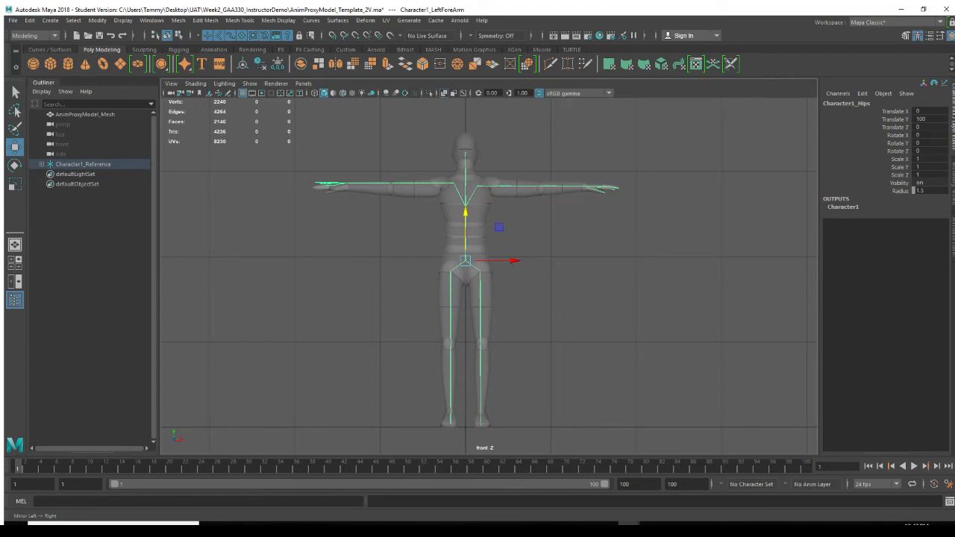
click(465, 152)
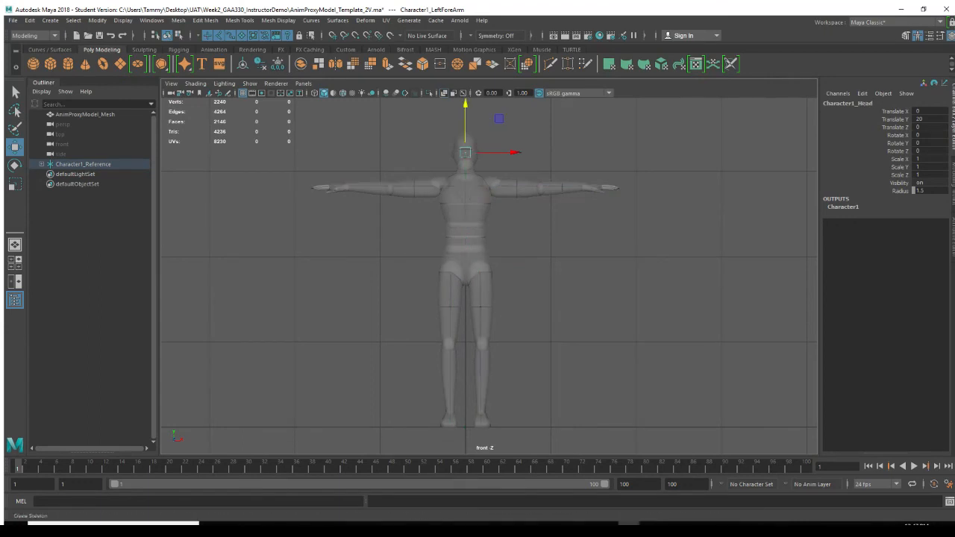
click(465, 261)
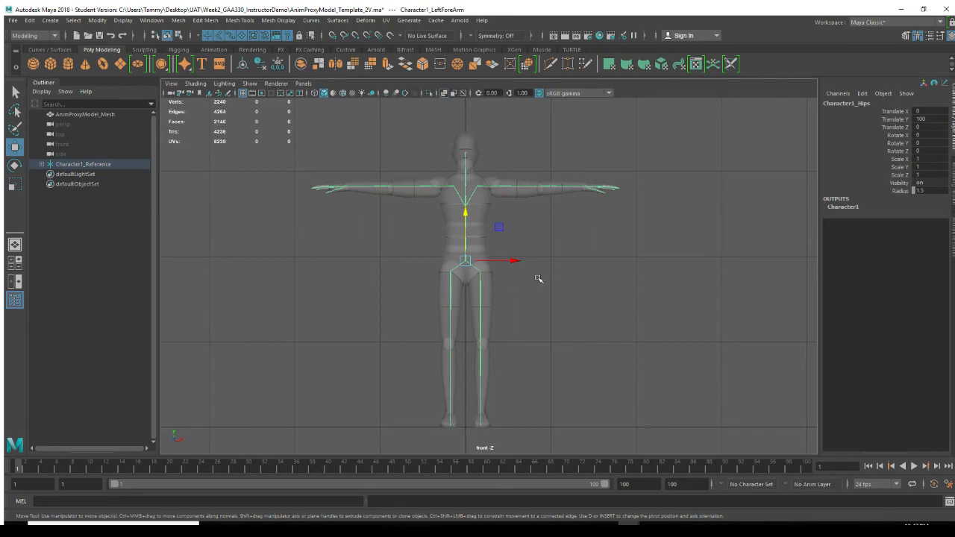
Step: Inspect the mirrored skeleton's alignment with the full body mesh in the side view
key(space)
key(space)
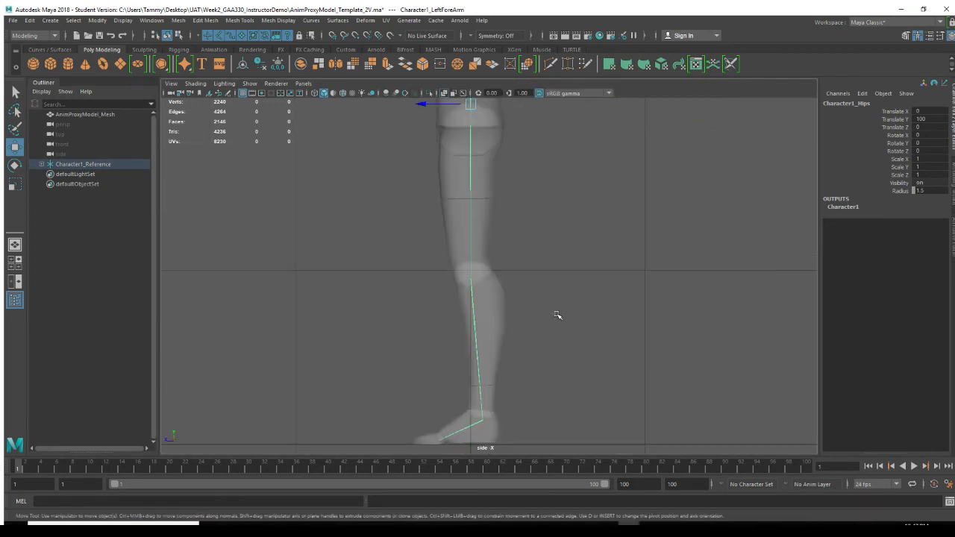
scroll(555, 317, down, 5)
scroll(554, 316, down, 1)
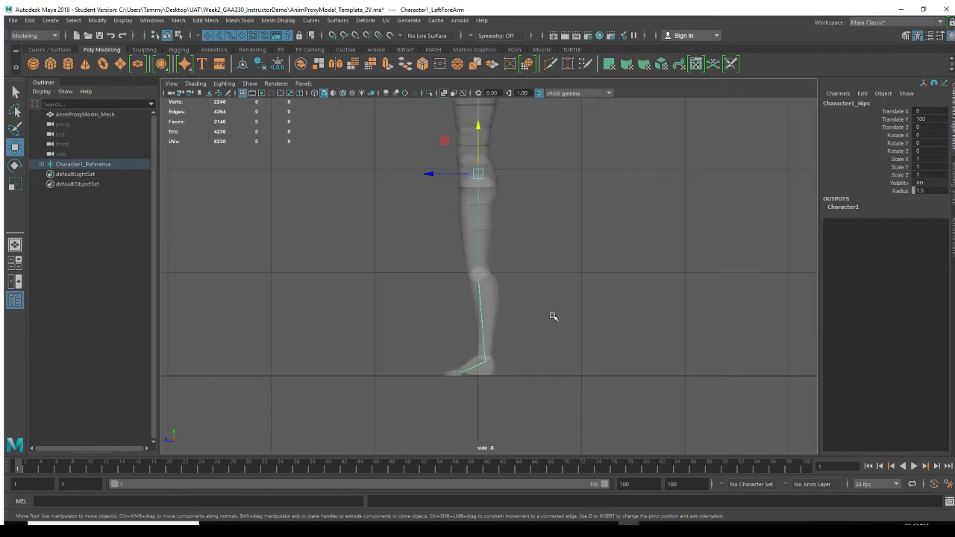
alt+middle_drag(554, 237, 546, 307)
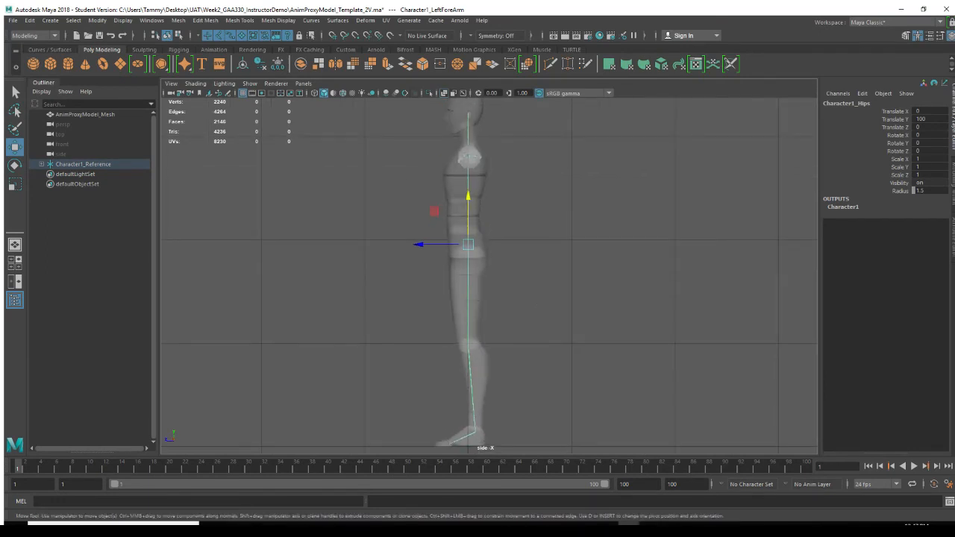
key(space)
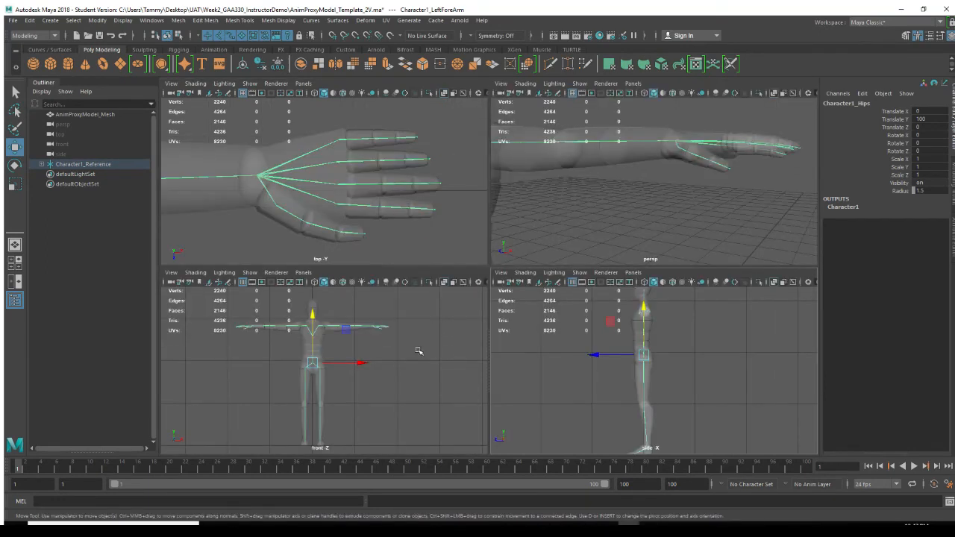